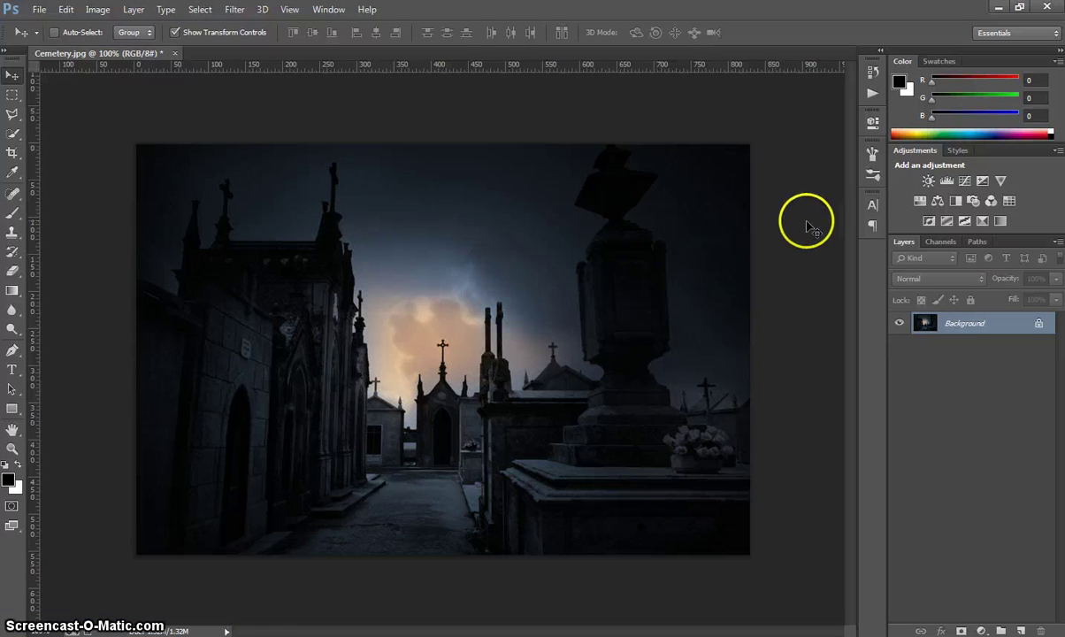
- Add Layer 1 and fill it with a diagonal black-to-white gradient from top-left to bottom-right
click(40, 10)
click(451, 105)
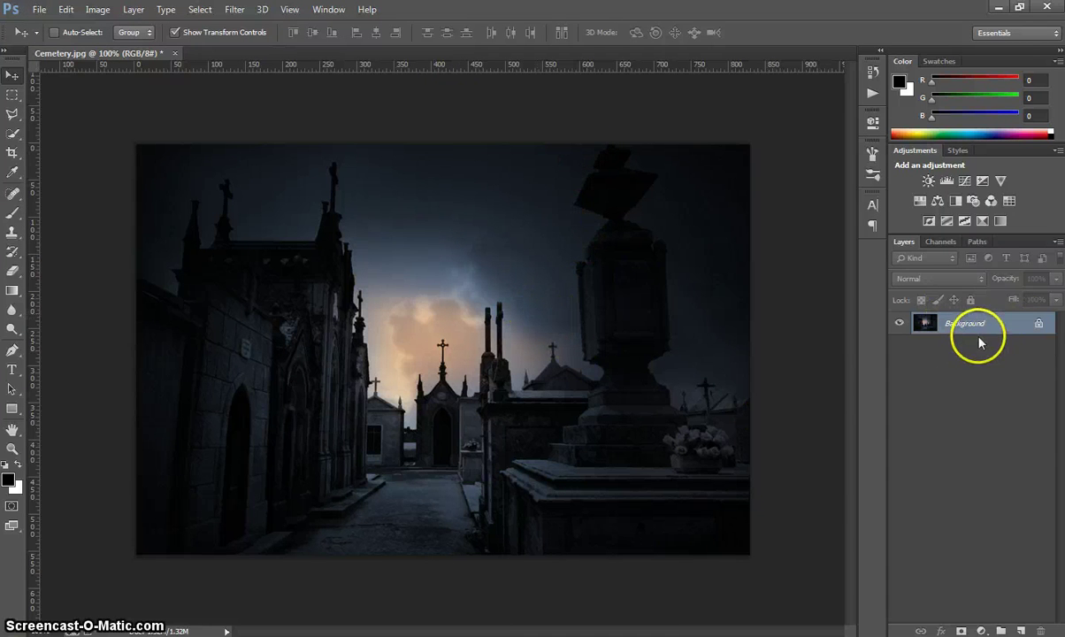
click(1021, 630)
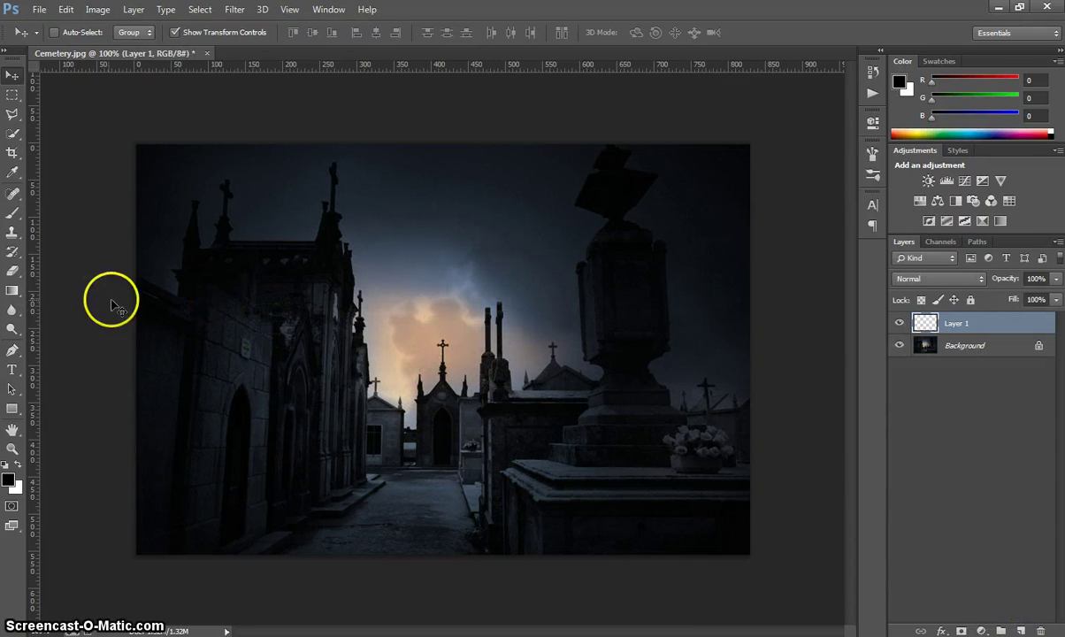
click(13, 295)
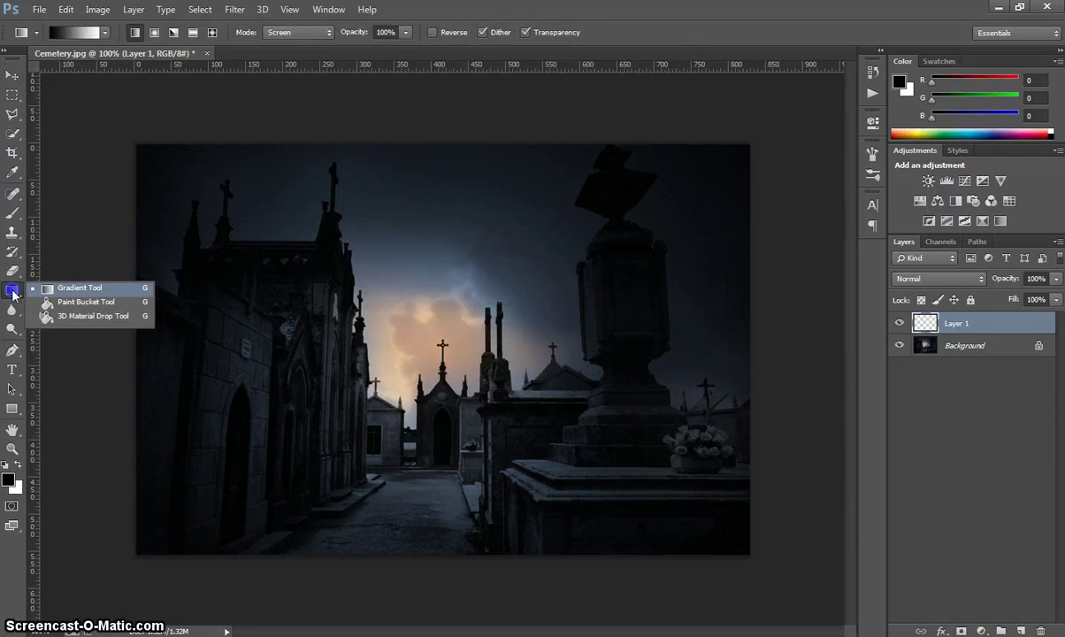
click(80, 287)
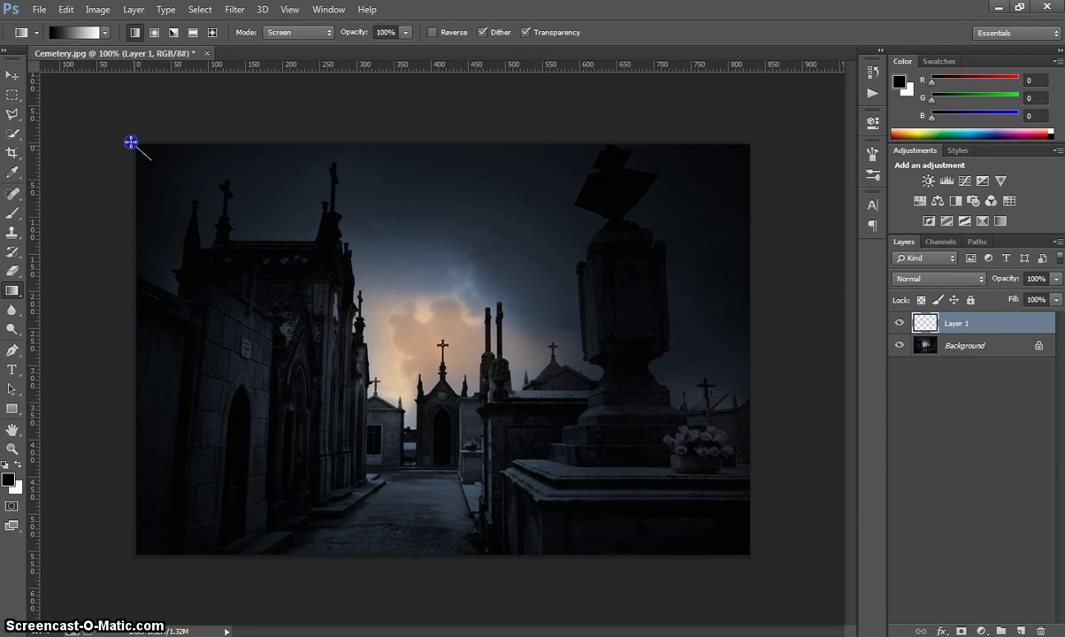
drag(166, 171, 751, 554)
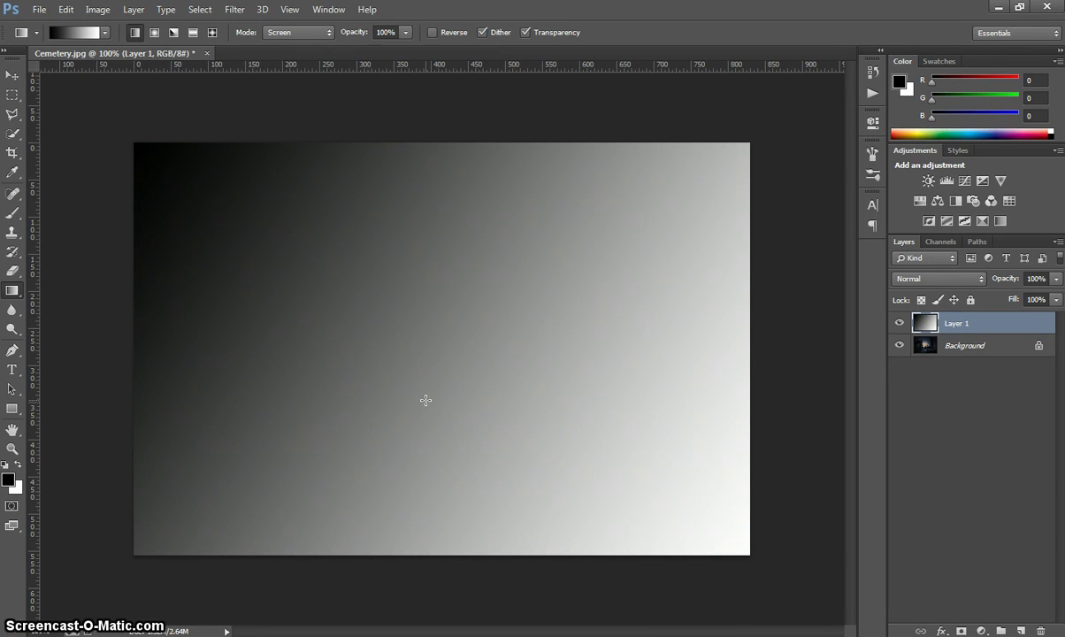
- Render Difference Clouds over the gradient on Layer 1, then invert it so the veins turn white
click(231, 13)
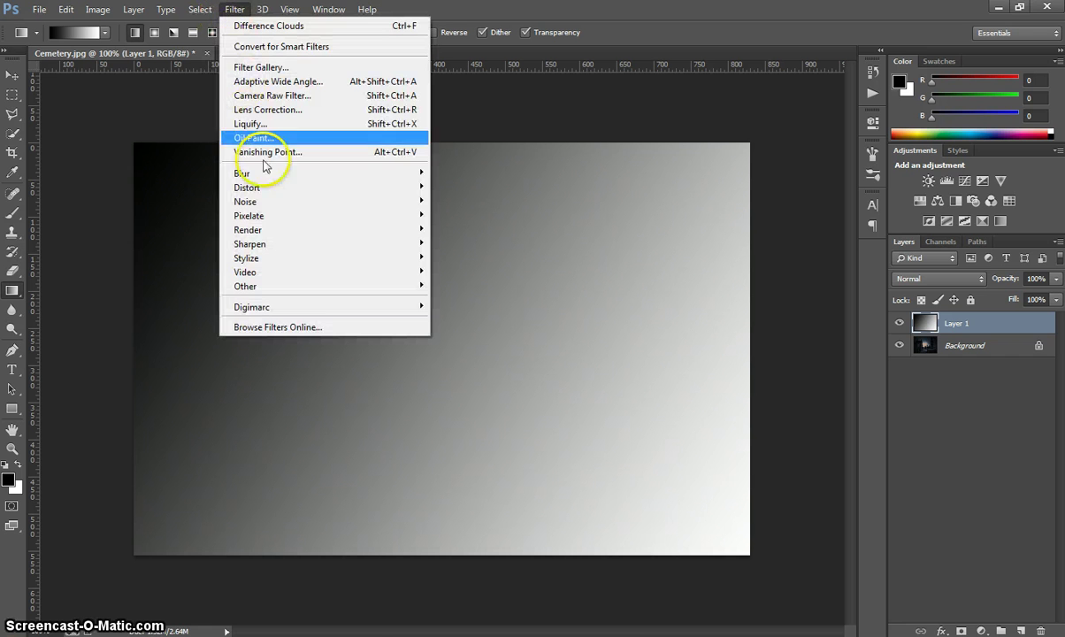
mouse_move(237, 233)
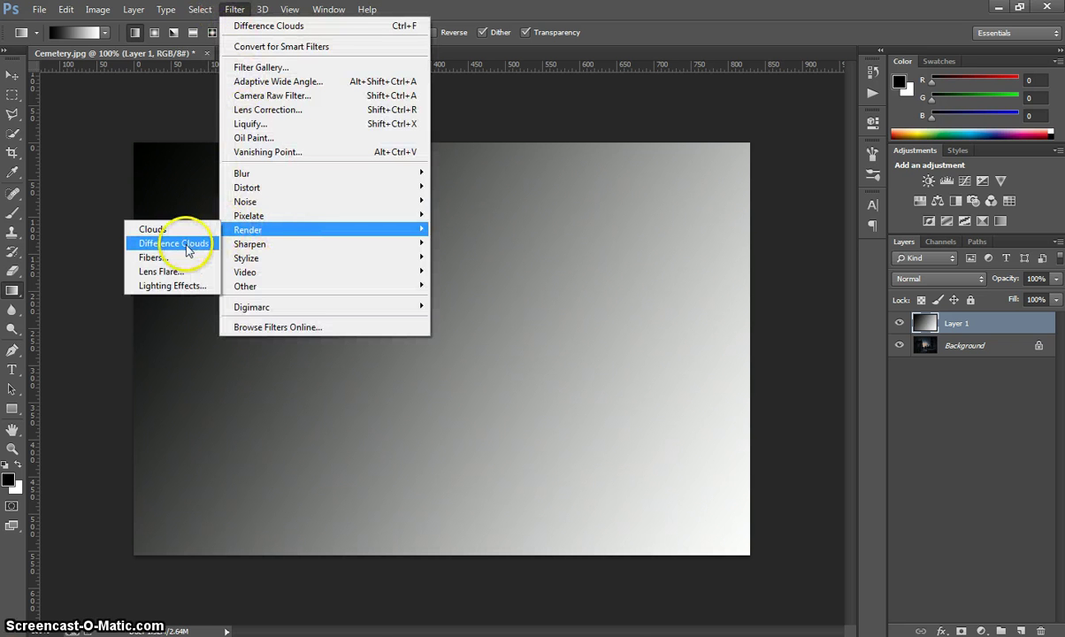
click(196, 244)
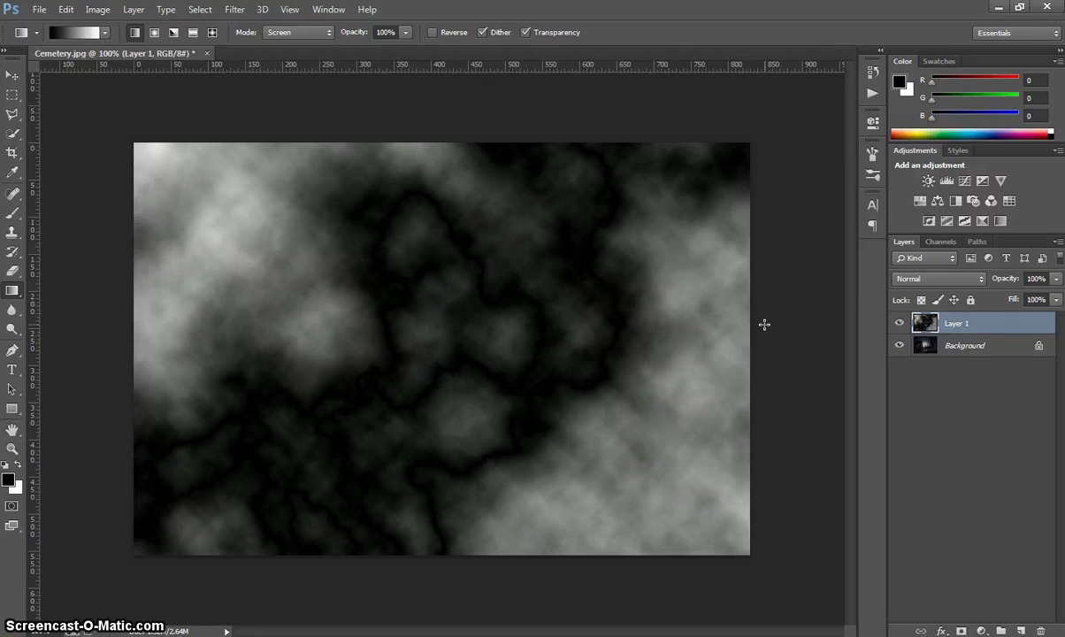
key(ctrl+i)
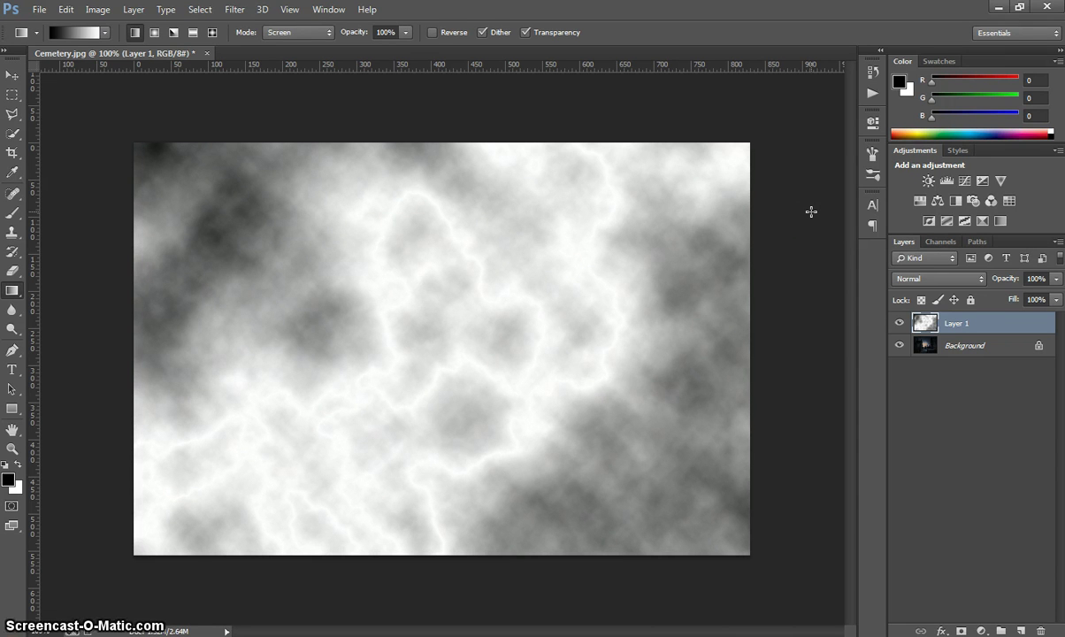
- Apply Levels to Layer 1 with the black input raised to about 248
key(ctrl+l)
drag(796, 149, 897, 58)
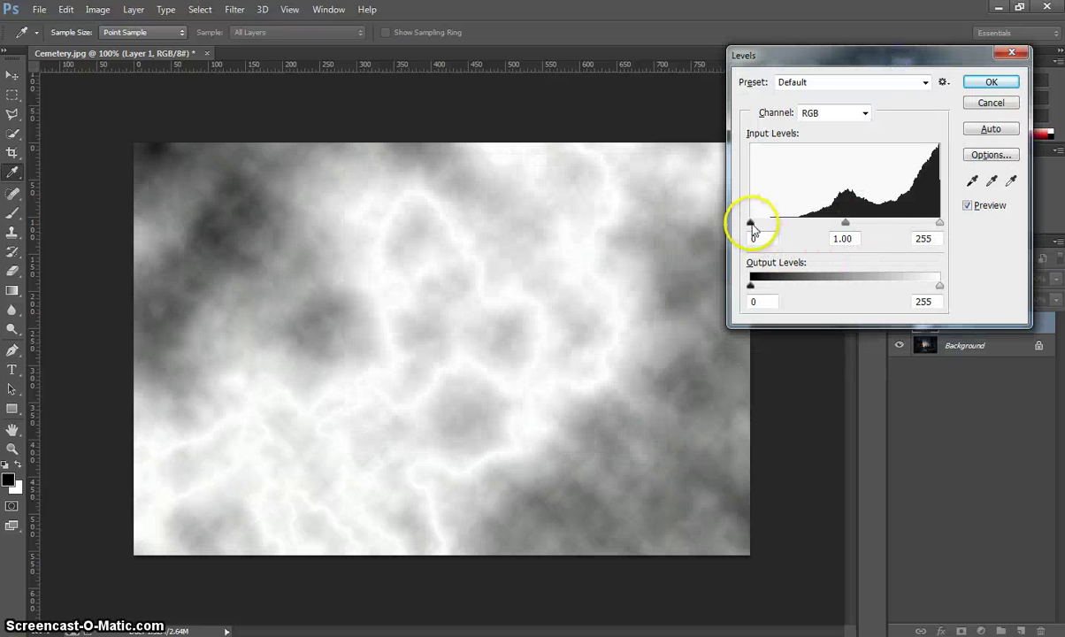
drag(748, 224, 939, 230)
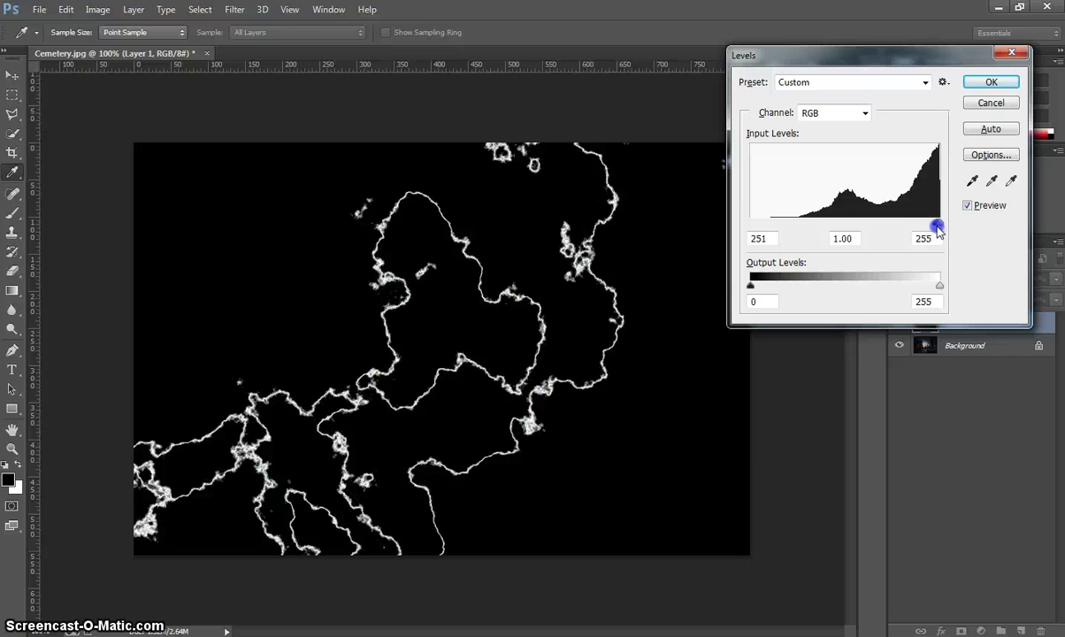
drag(936, 228, 934, 230)
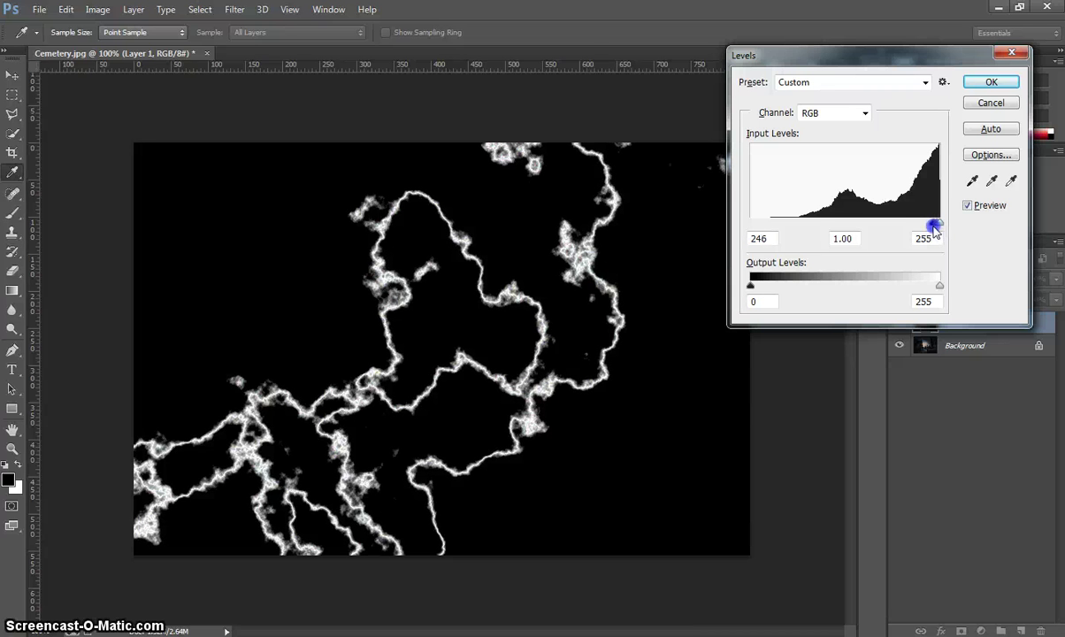
drag(934, 230, 935, 230)
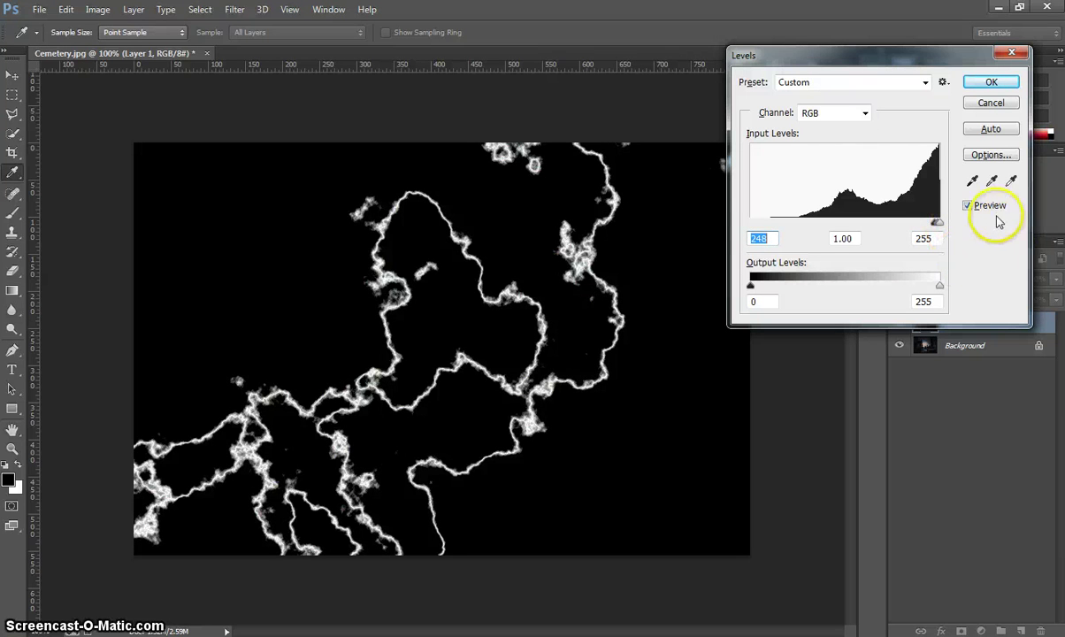
click(980, 83)
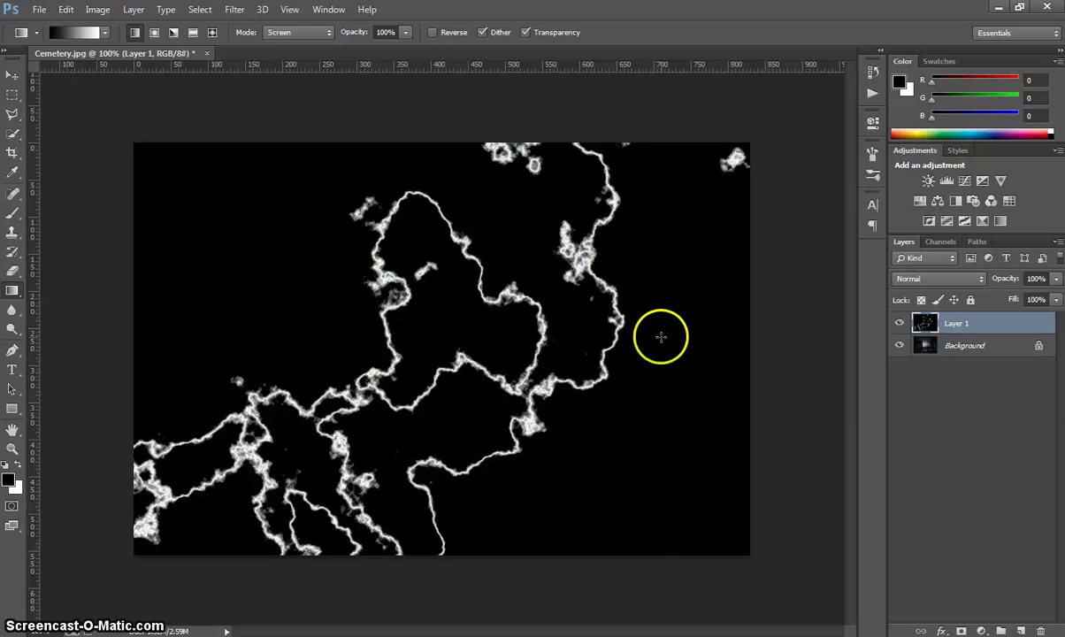
- Paint out the specks along the top edge and the right branch in black
click(12, 214)
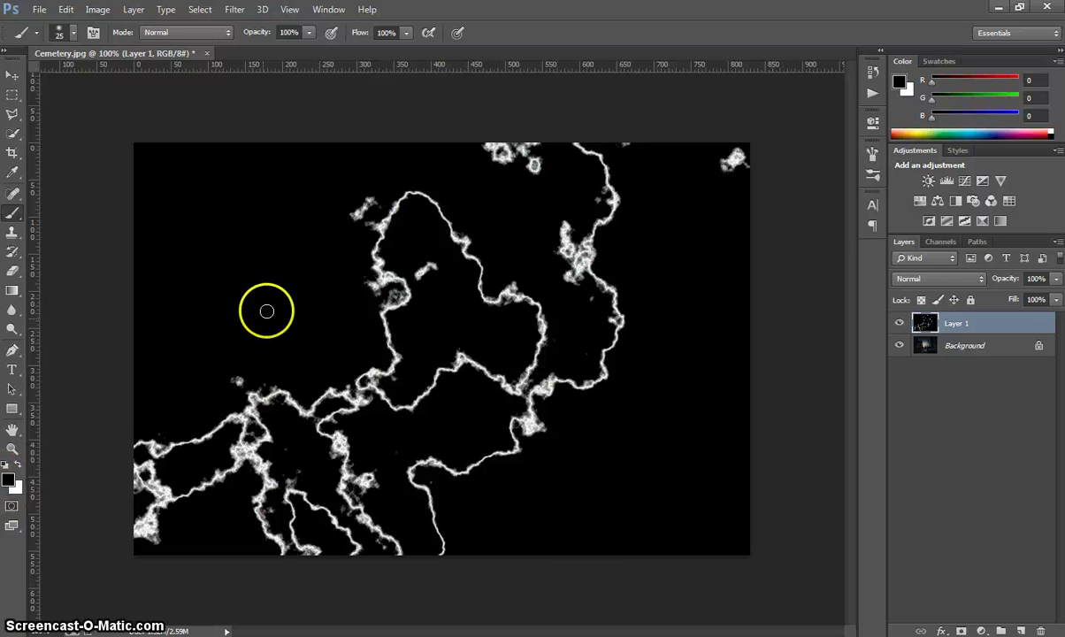
click(245, 368)
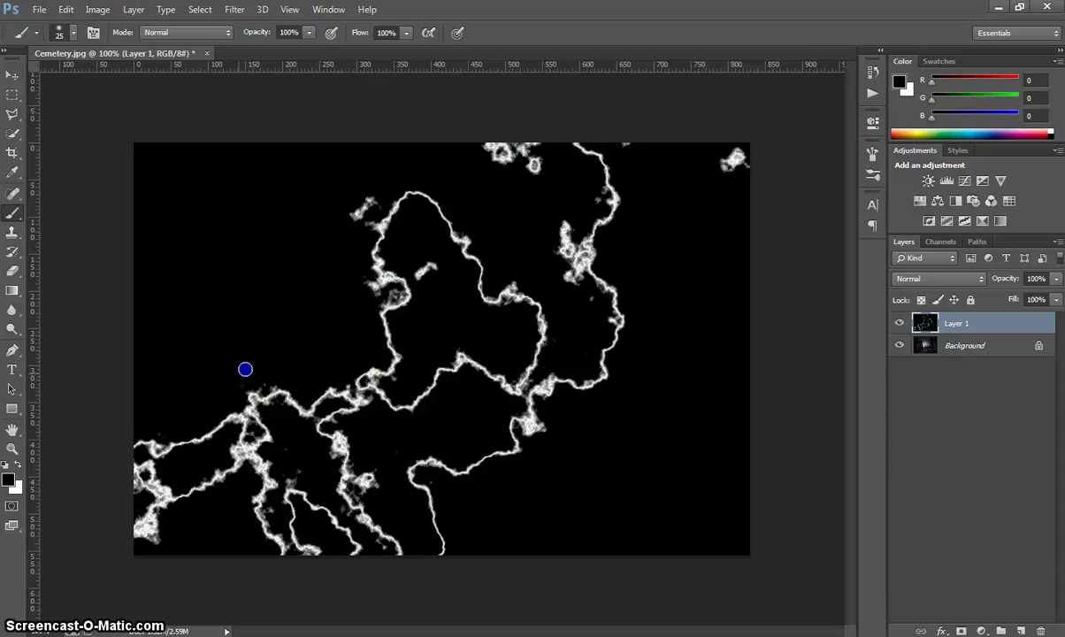
key(bracketright)
key(bracketright)
key(bracketright)
key(bracketright)
key(bracketright)
click(730, 168)
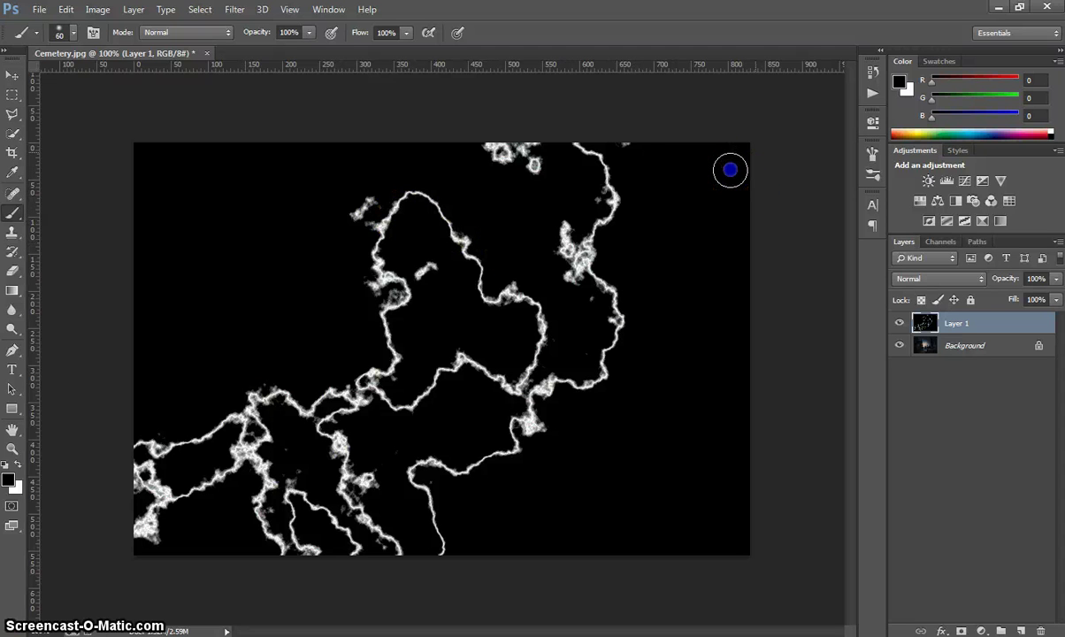
click(513, 161)
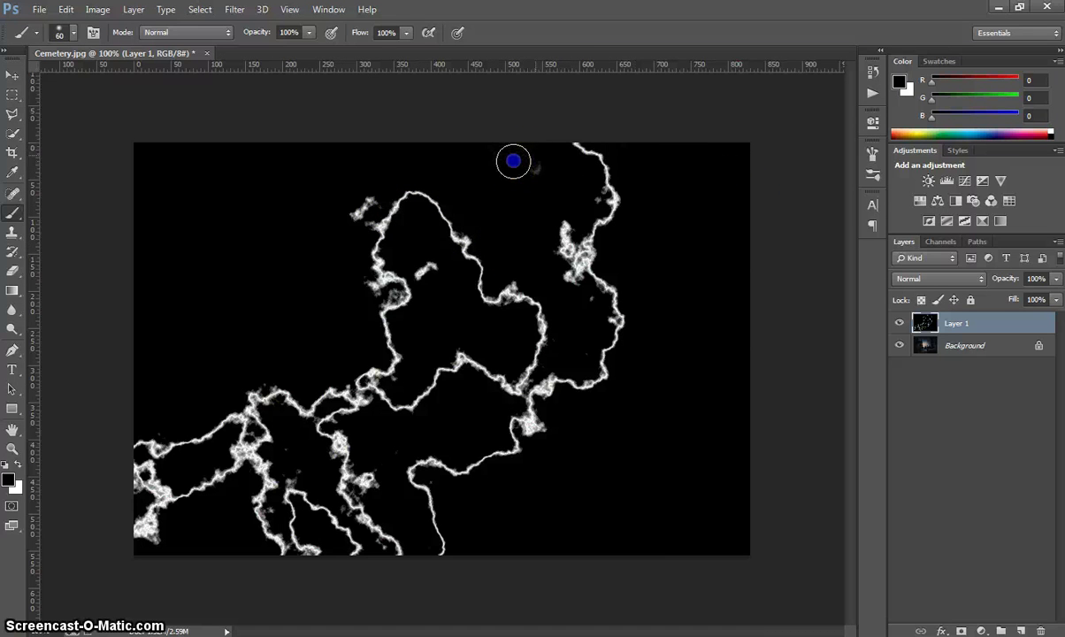
click(357, 192)
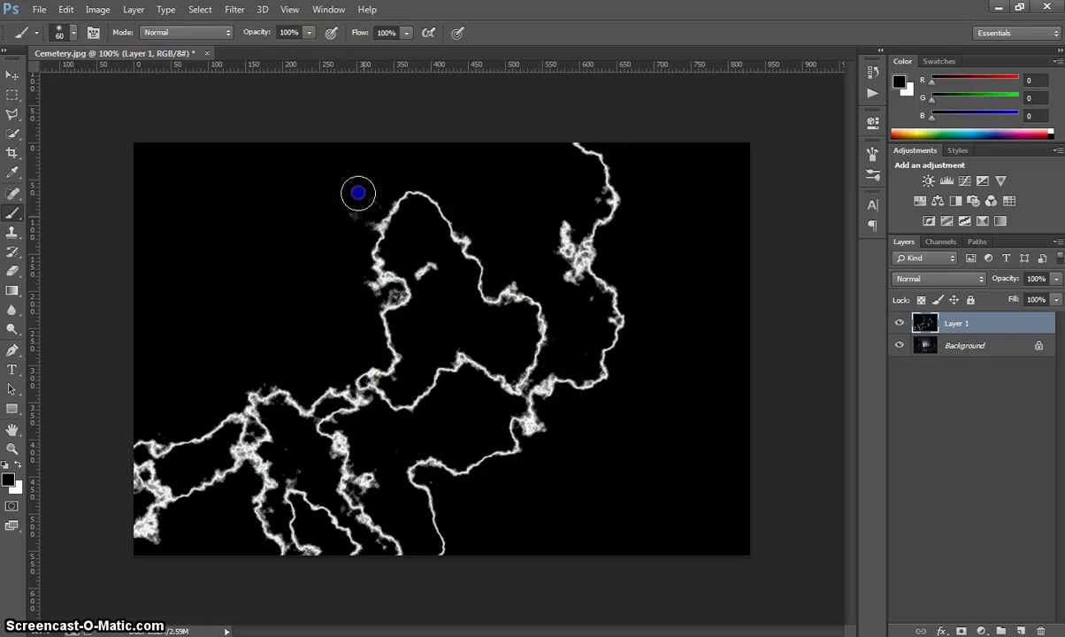
click(362, 210)
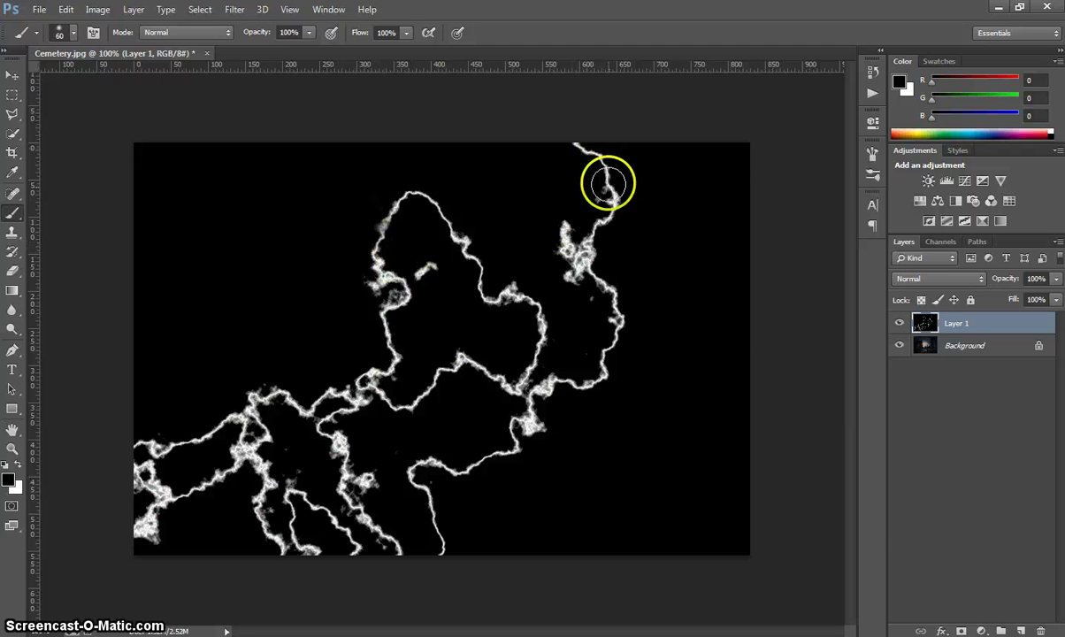
click(557, 226)
drag(557, 223, 573, 257)
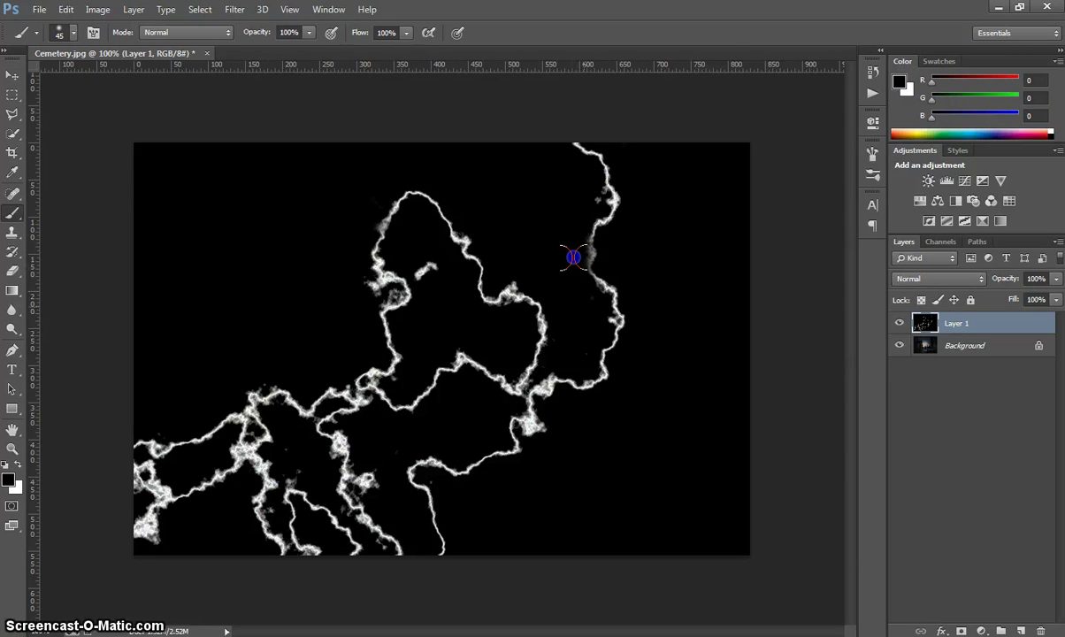
mouse_move(573, 257)
mouse_down()
mouse_move(539, 318)
mouse_move(418, 209)
mouse_move(418, 190)
mouse_move(528, 339)
mouse_up()
- Paint out the middle, lower-left and bottom-edge strands and remaining stray bits, leaving one bolt
key(bracketleft)
key(bracketleft)
key(bracketleft)
key(bracketleft)
key(bracketleft)
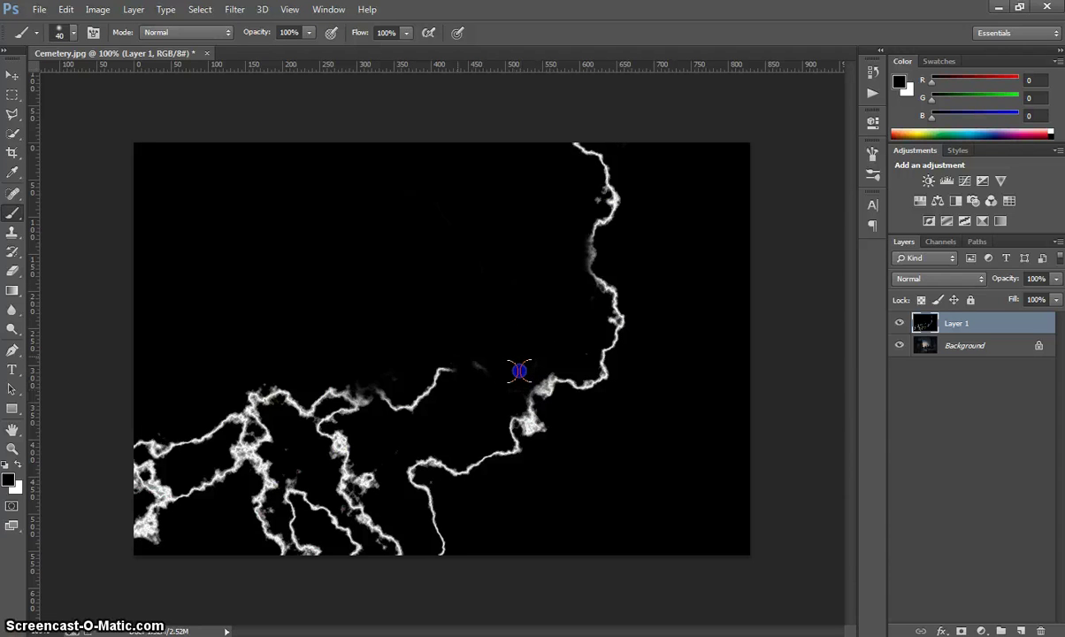
key(bracketright)
key(bracketright)
key(bracketright)
key(bracketright)
mouse_move(473, 366)
mouse_down()
mouse_move(449, 363)
mouse_move(457, 367)
mouse_up()
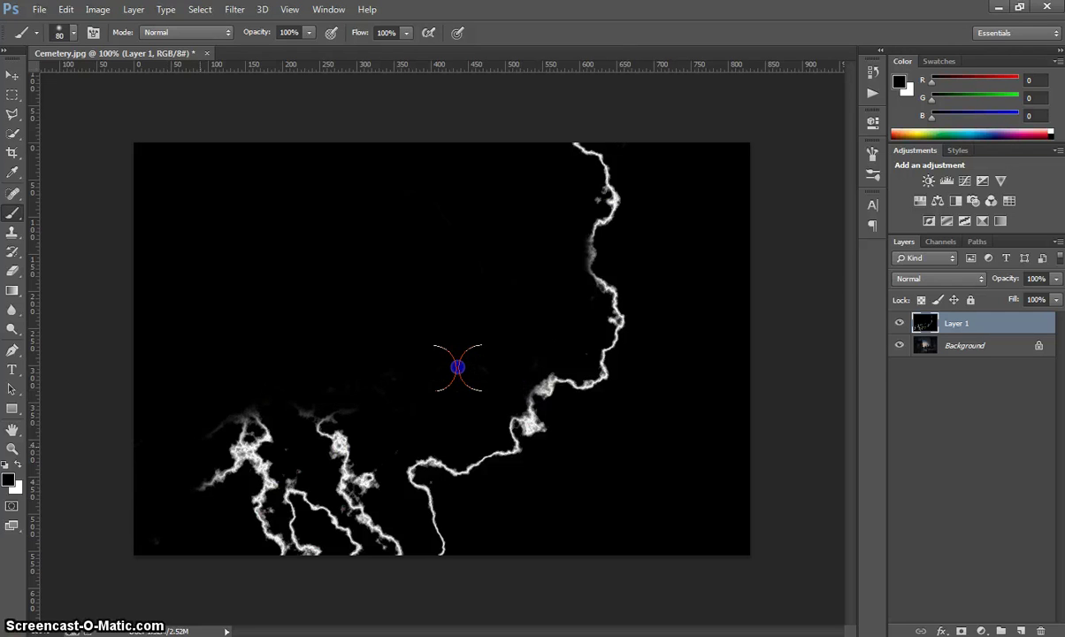
drag(190, 424, 341, 478)
mouse_move(311, 591)
mouse_down()
mouse_move(358, 519)
mouse_move(368, 473)
mouse_move(358, 491)
mouse_move(393, 558)
mouse_move(341, 560)
mouse_move(268, 528)
mouse_up()
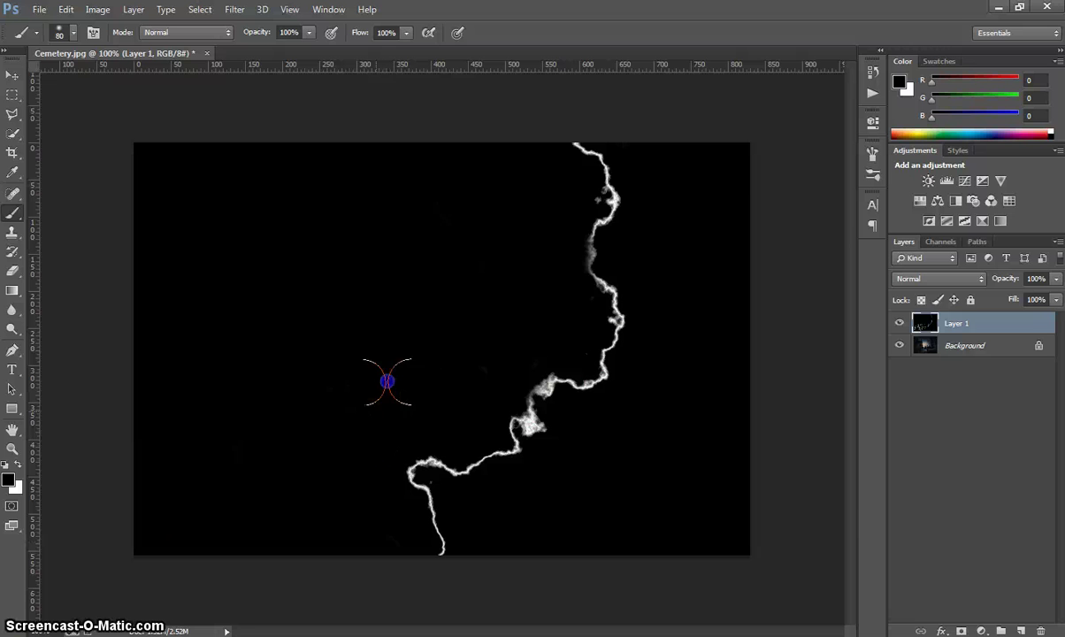
click(564, 344)
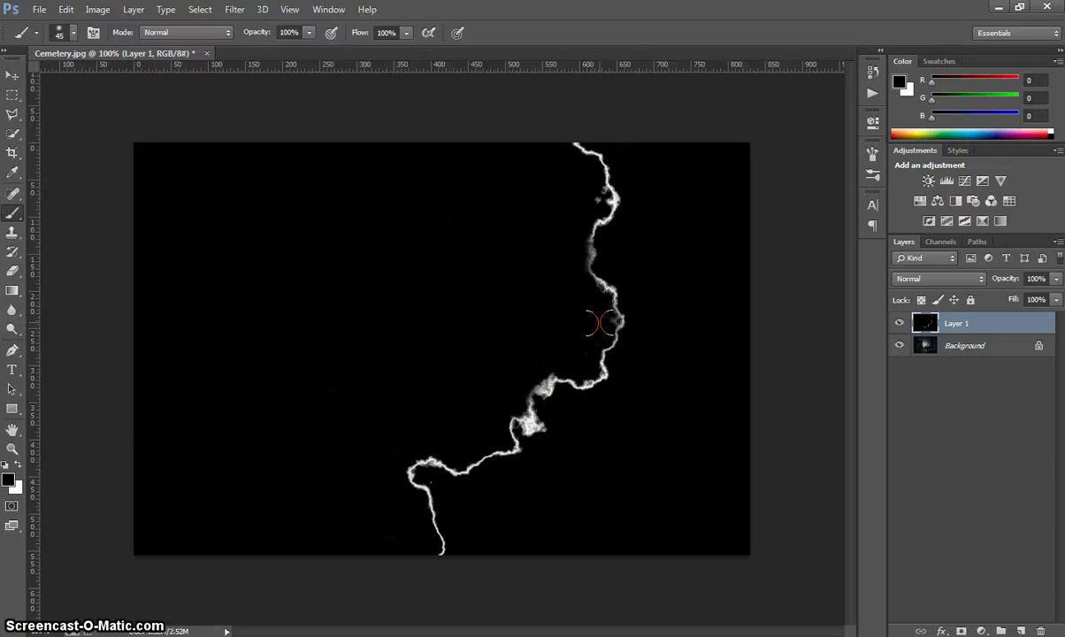
mouse_move(531, 371)
mouse_down()
mouse_move(556, 406)
mouse_move(552, 438)
mouse_up()
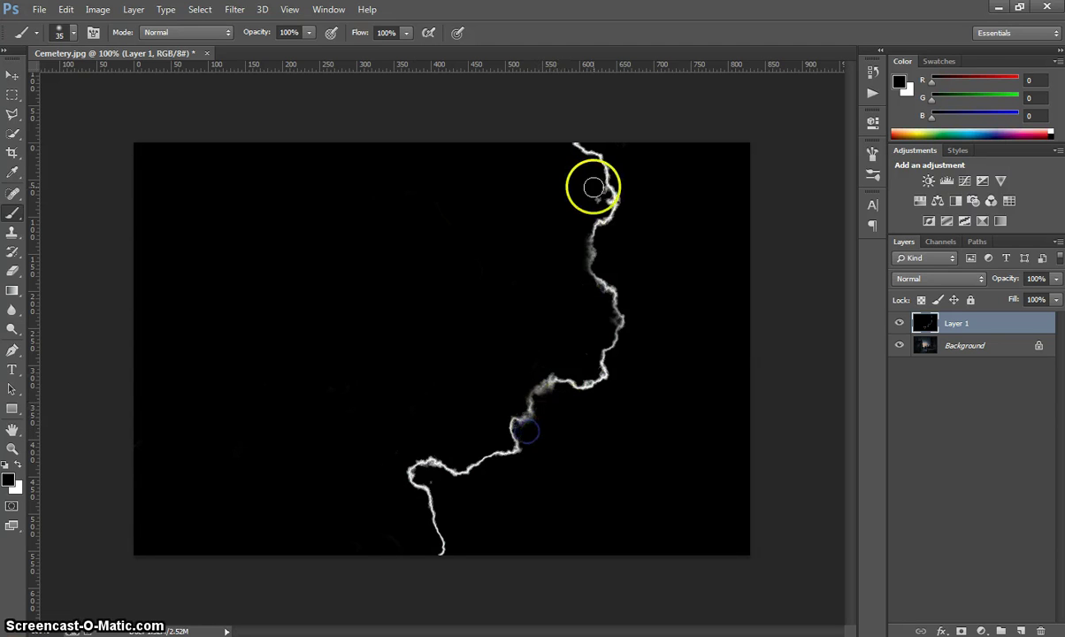
drag(592, 187, 598, 200)
click(552, 397)
key(bracketright)
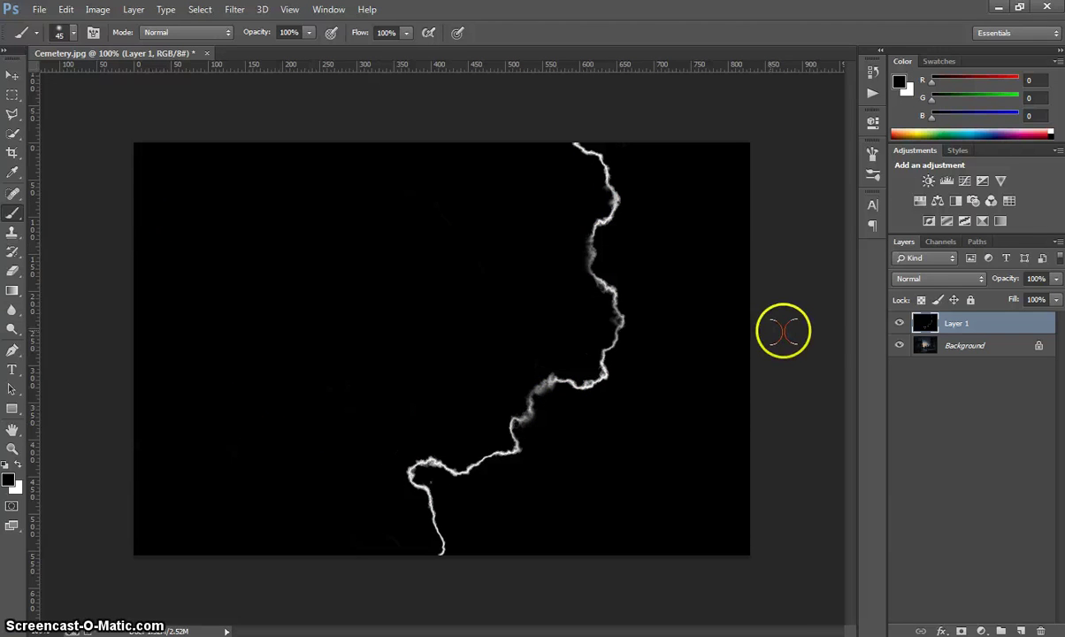
- Set Layer 1 to Screen blend mode and drag the bolt left across the sky
click(981, 279)
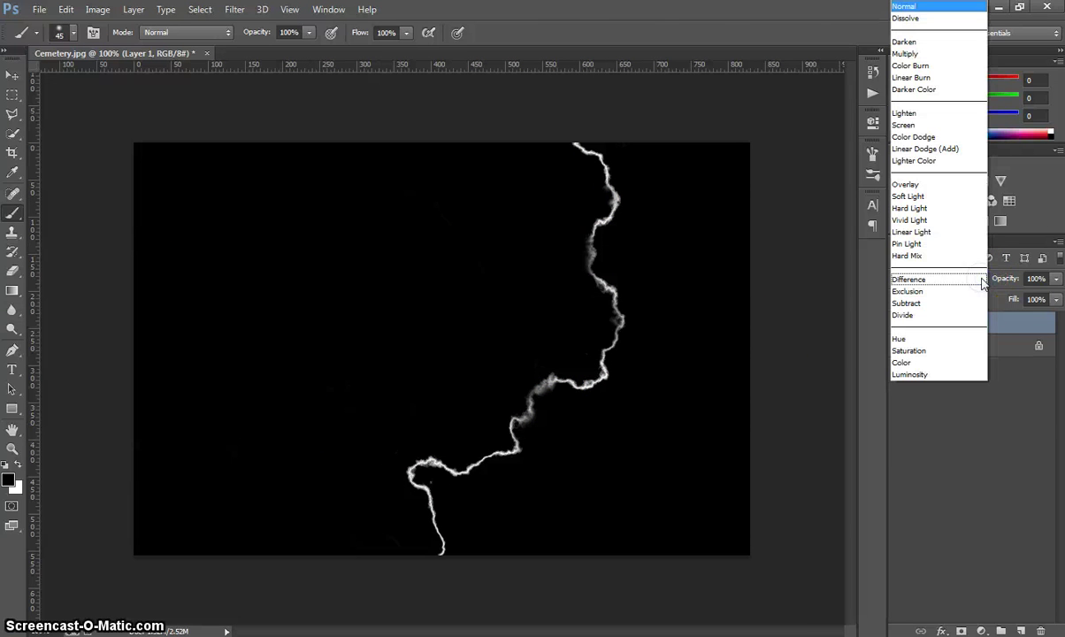
click(947, 128)
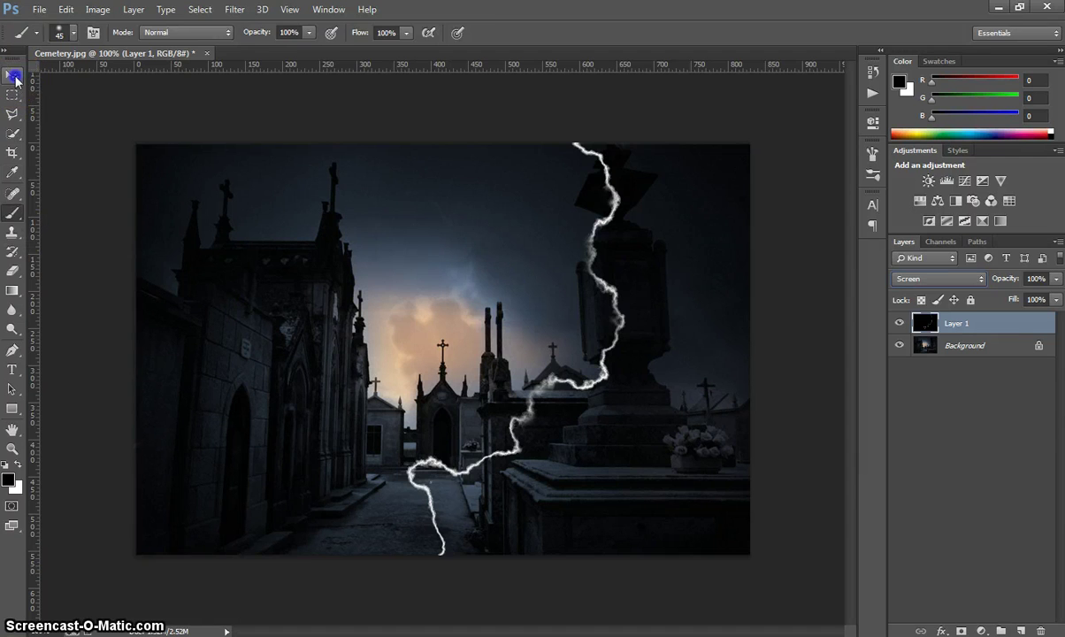
click(13, 77)
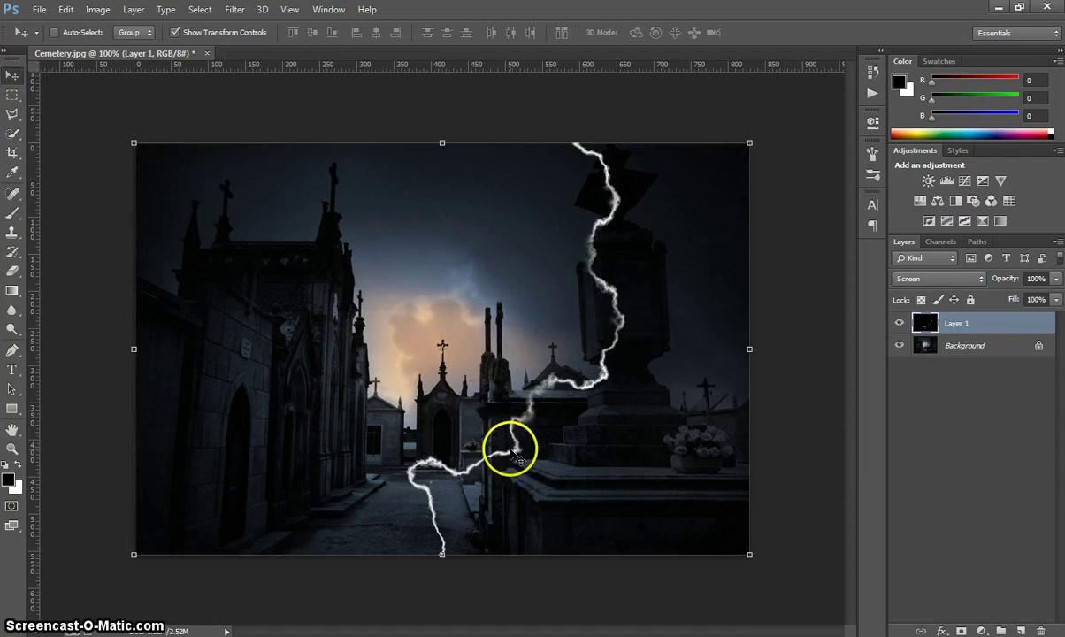
drag(515, 456, 349, 412)
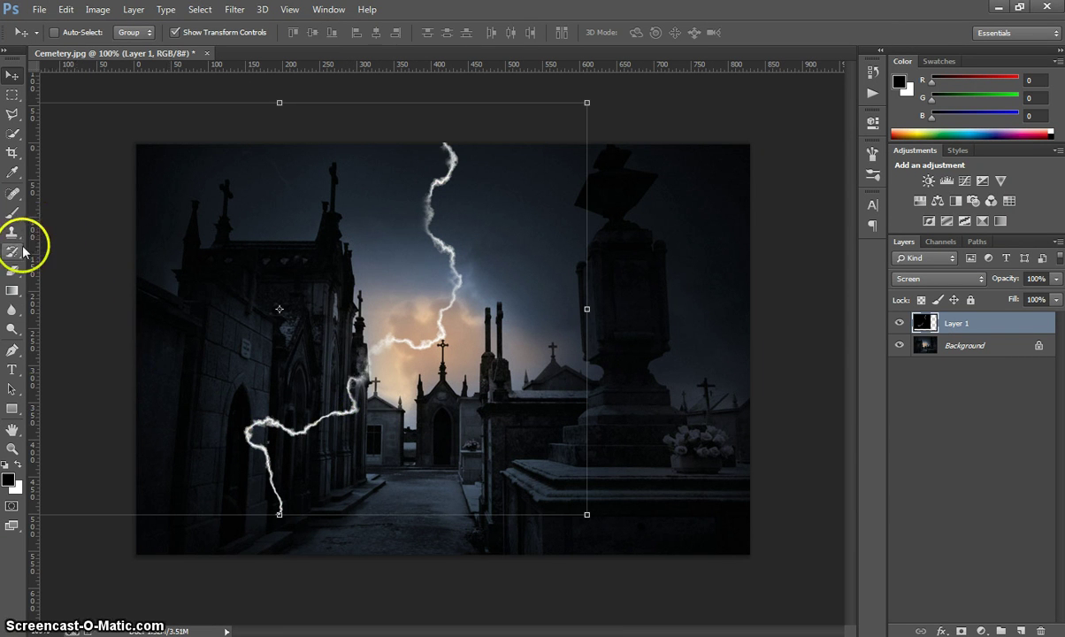
- Erase the bolt's lower tail and stray glow so it ends at the cross, then nudge it left
click(13, 274)
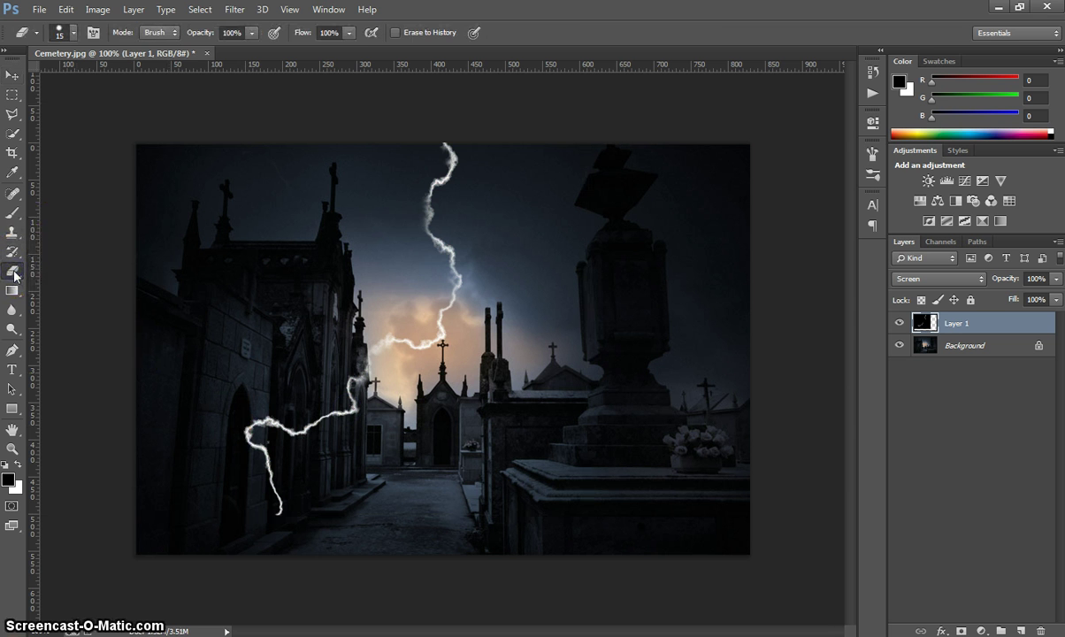
drag(235, 516, 273, 515)
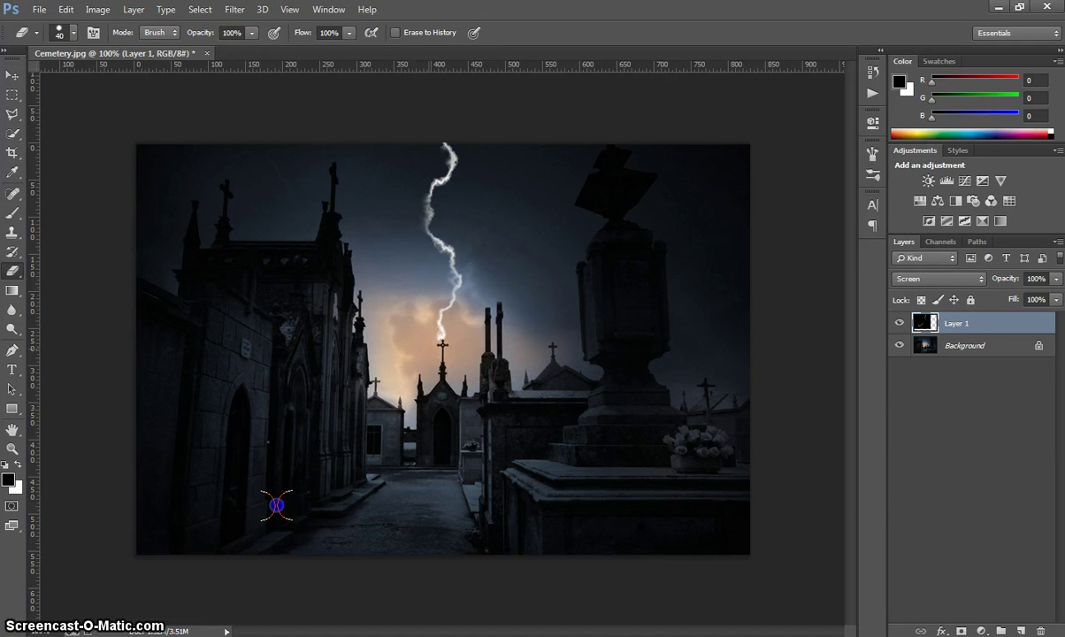
mouse_move(428, 380)
mouse_down()
mouse_move(426, 341)
mouse_move(407, 376)
mouse_move(434, 261)
mouse_up()
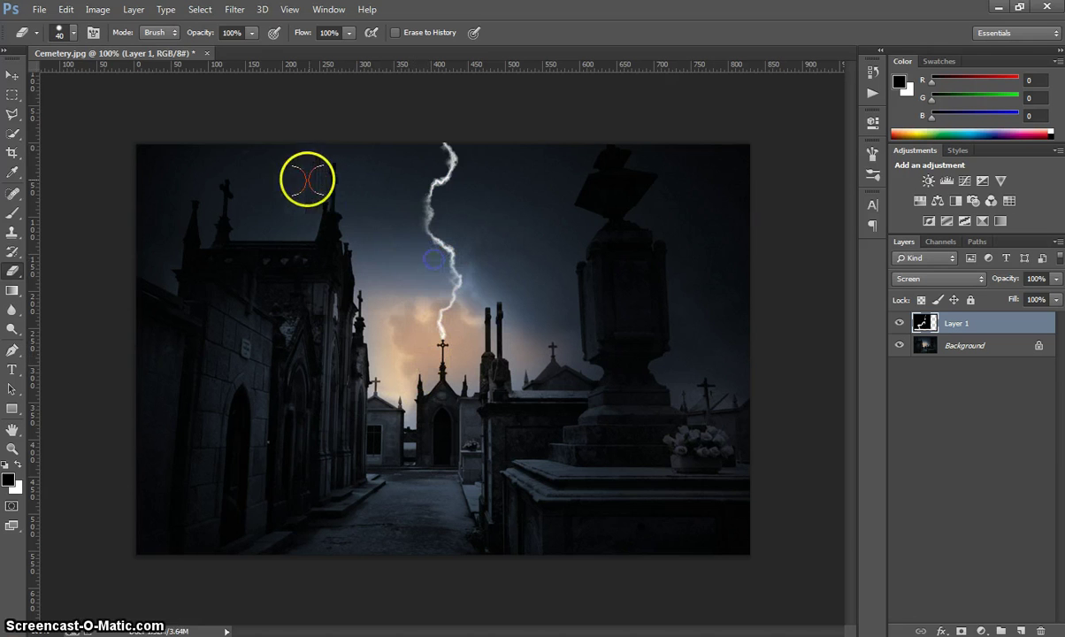
mouse_move(402, 205)
mouse_down()
mouse_move(394, 171)
mouse_move(478, 268)
mouse_move(440, 283)
mouse_up()
click(446, 219)
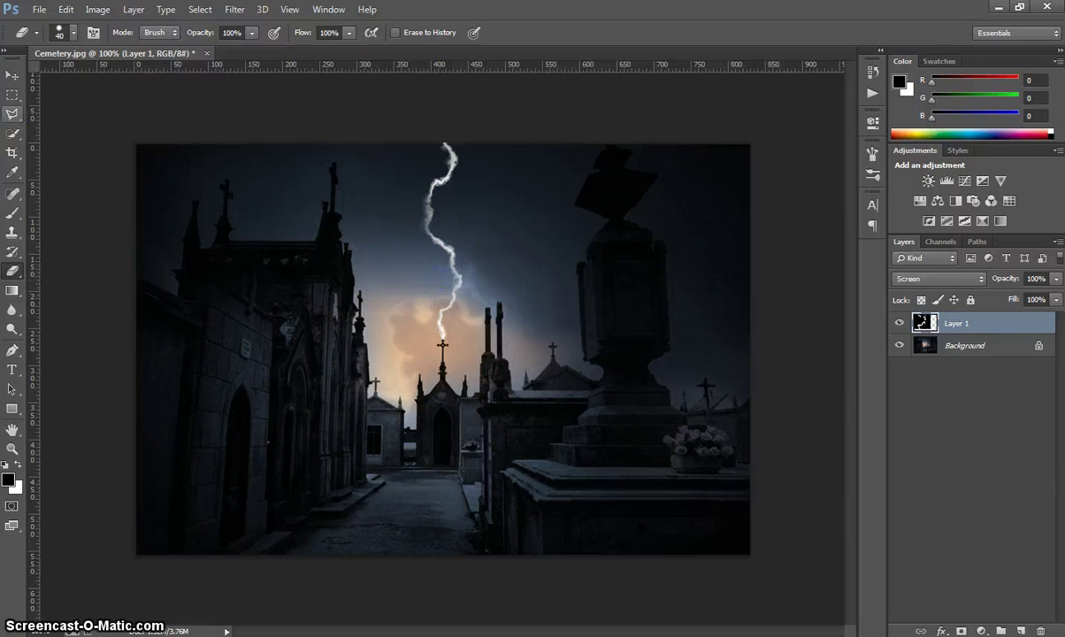
click(11, 77)
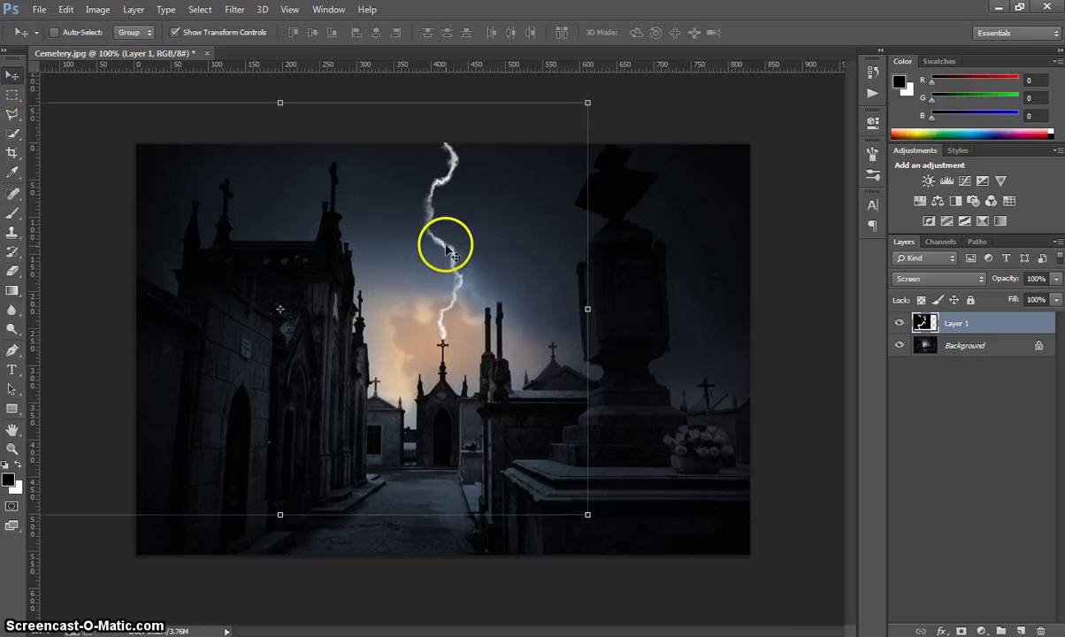
drag(447, 252, 446, 252)
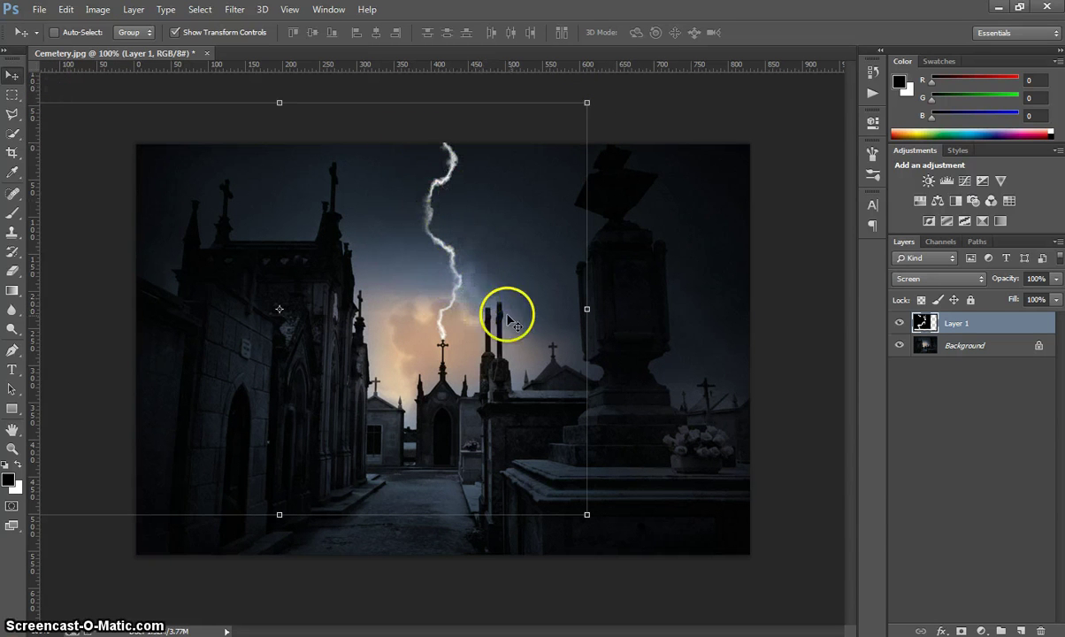
- Add Layer 2 with a diagonal gradient, render Difference Clouds on it, and invert it
click(1021, 630)
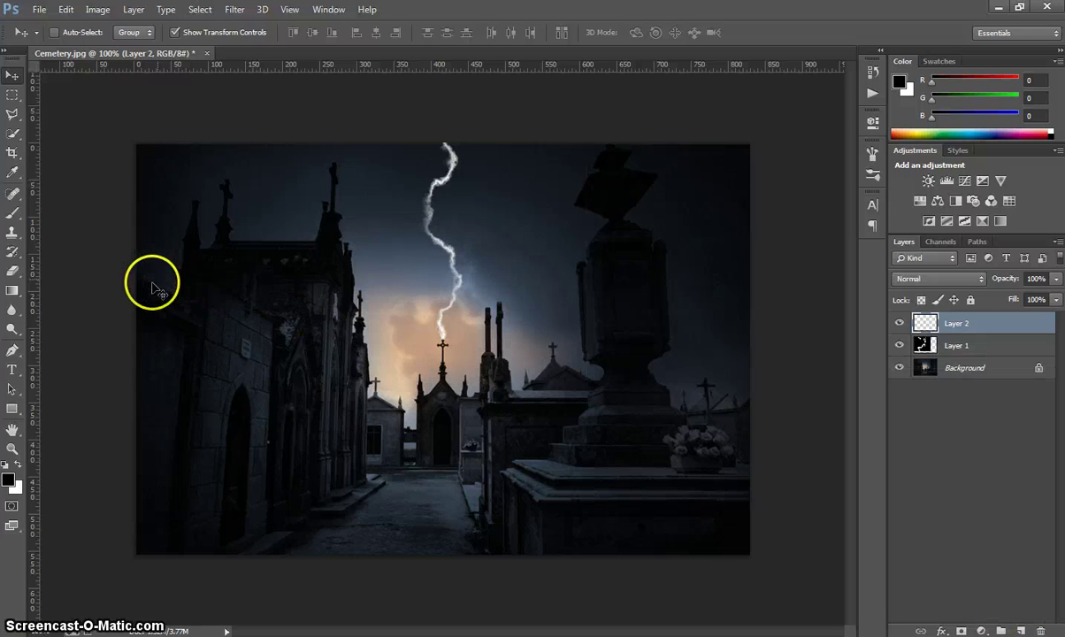
click(12, 290)
drag(134, 141, 727, 518)
click(238, 11)
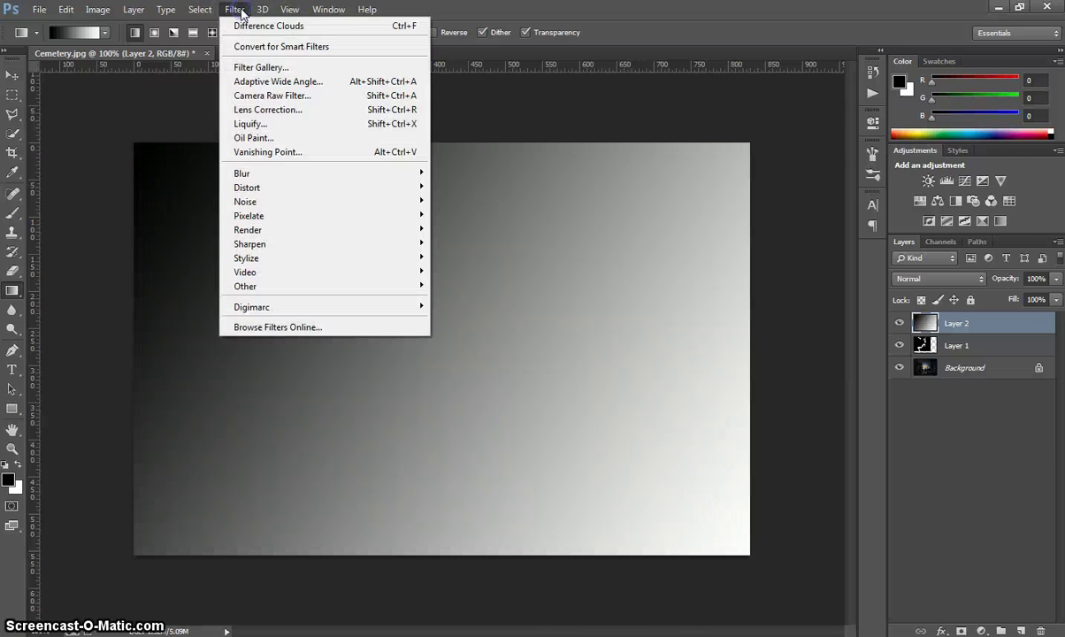
click(335, 28)
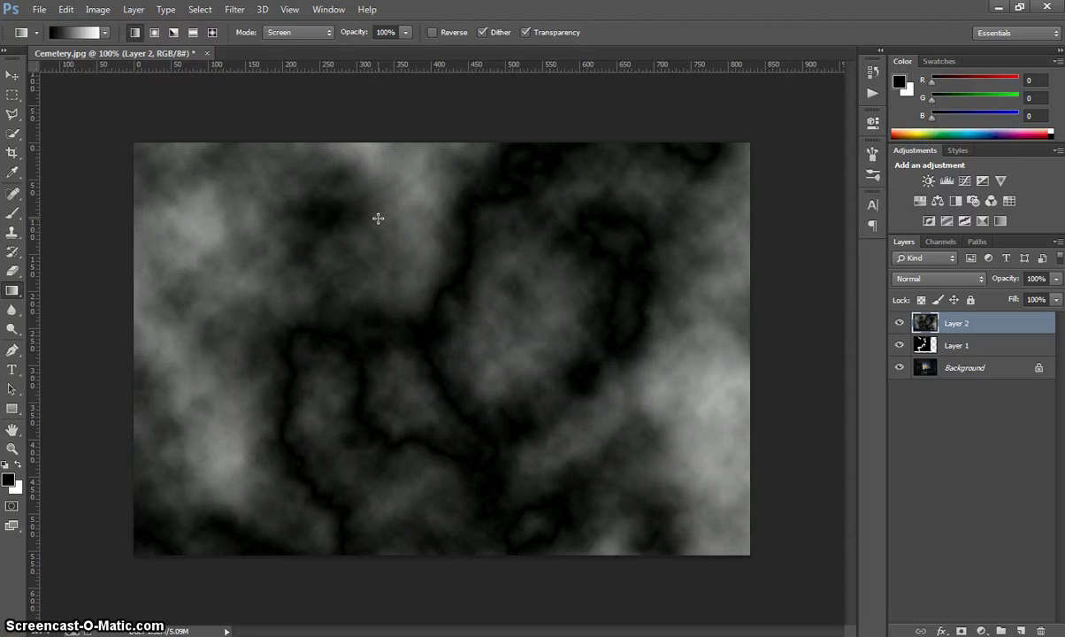
key(ctrl+i)
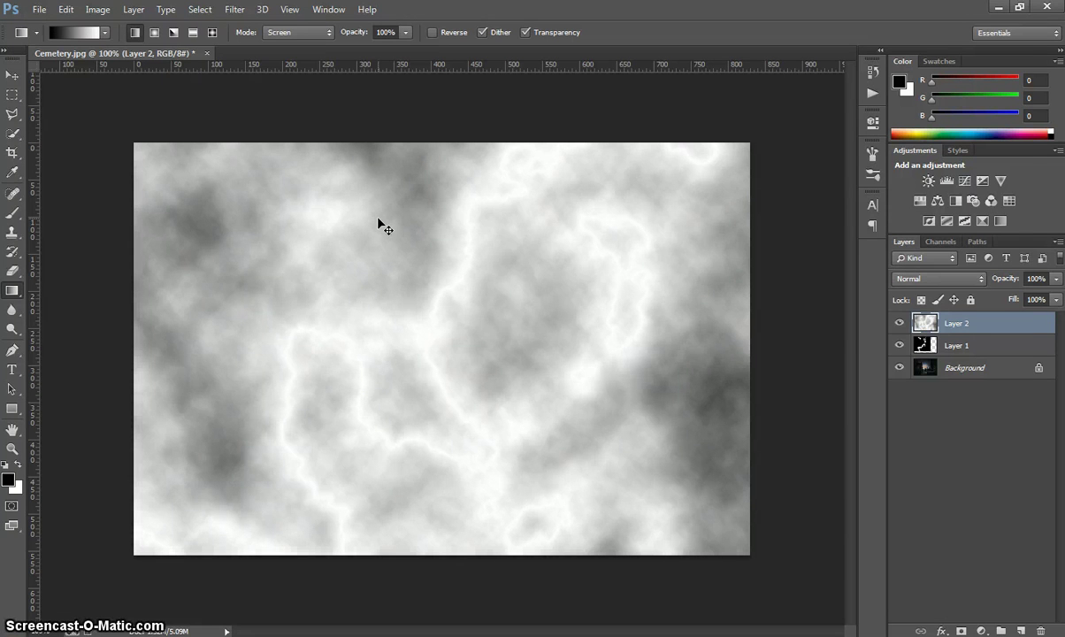
- Apply Levels to Layer 2 with the black input at 252 to leave thin white veins
key(ctrl+l)
drag(750, 223, 932, 223)
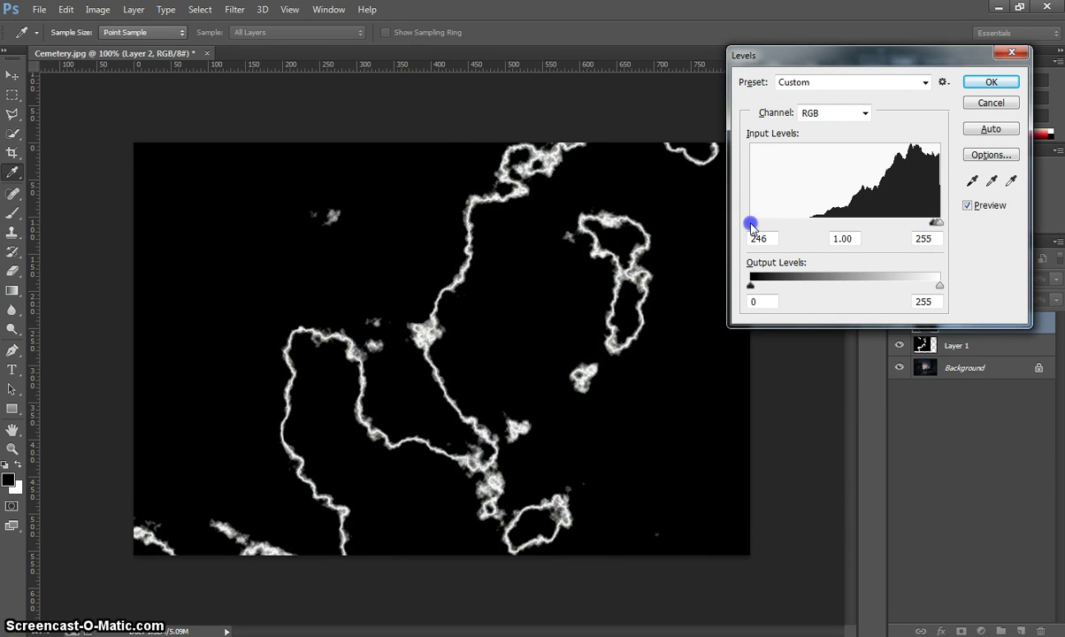
drag(750, 226, 939, 228)
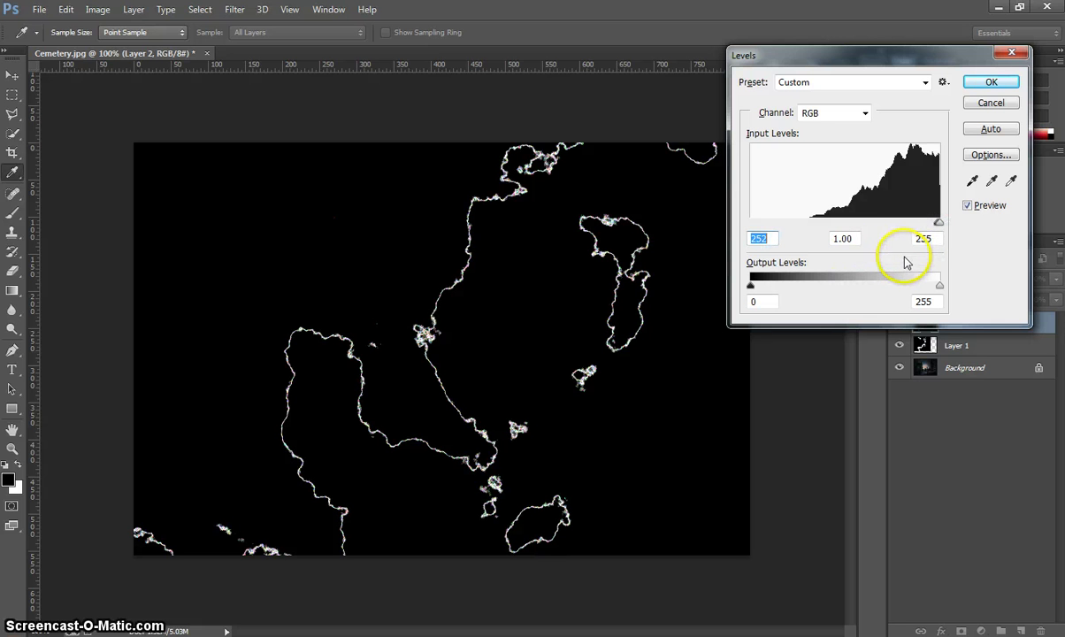
click(990, 81)
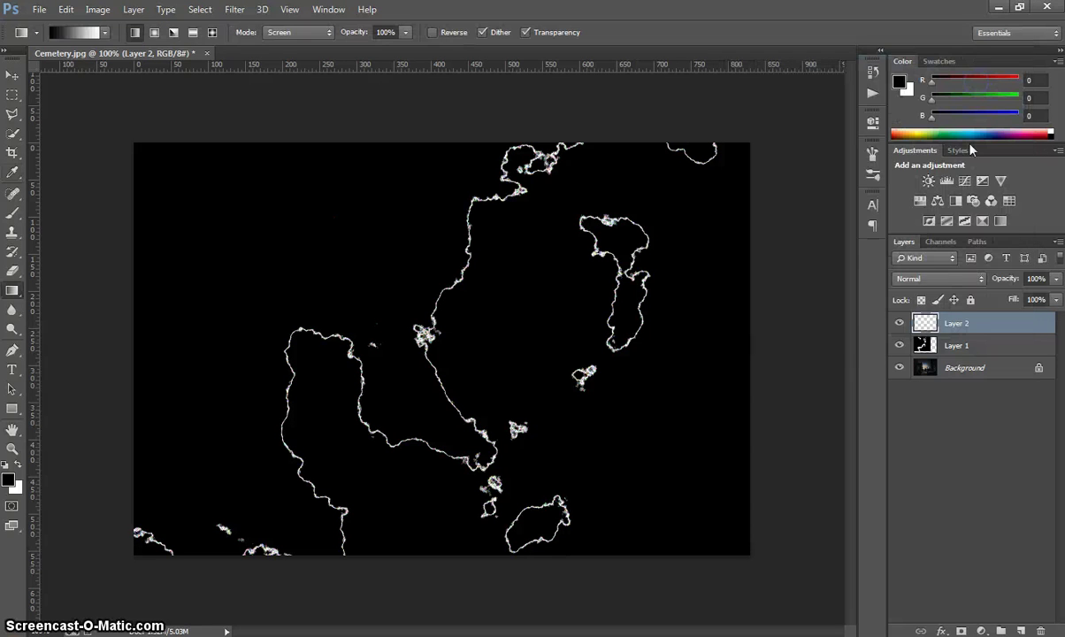
- Paint out Layer 2's bottom, lower-left and loop veins in black, using 125 then 80 px brushes
click(13, 213)
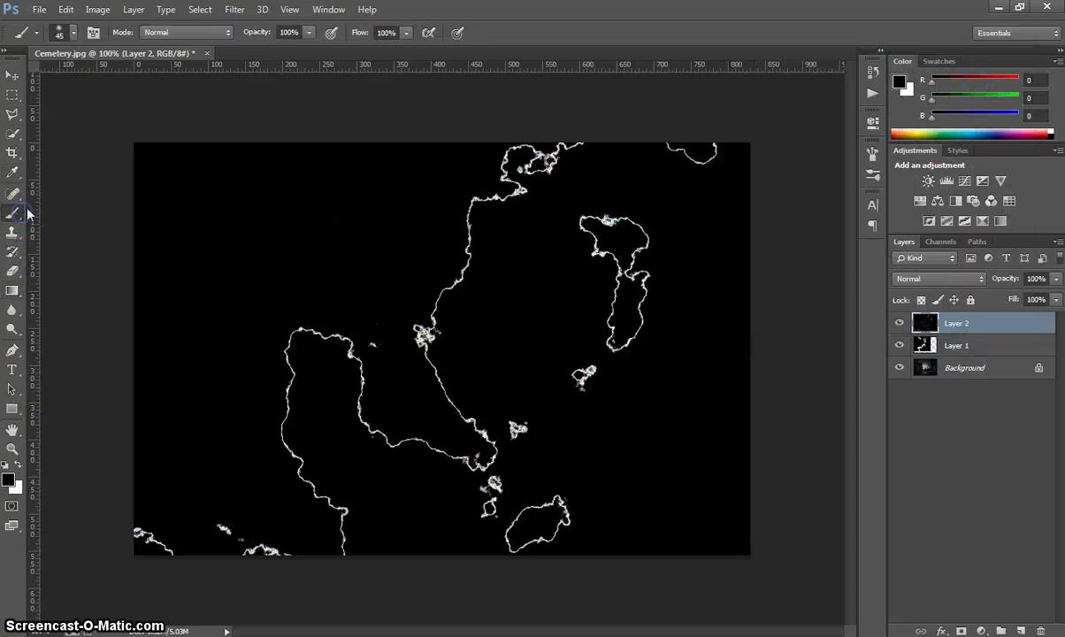
key(bracketright)
key(bracketright)
key(bracketright)
key(bracketright)
key(bracketright)
key(bracketright)
key(bracketright)
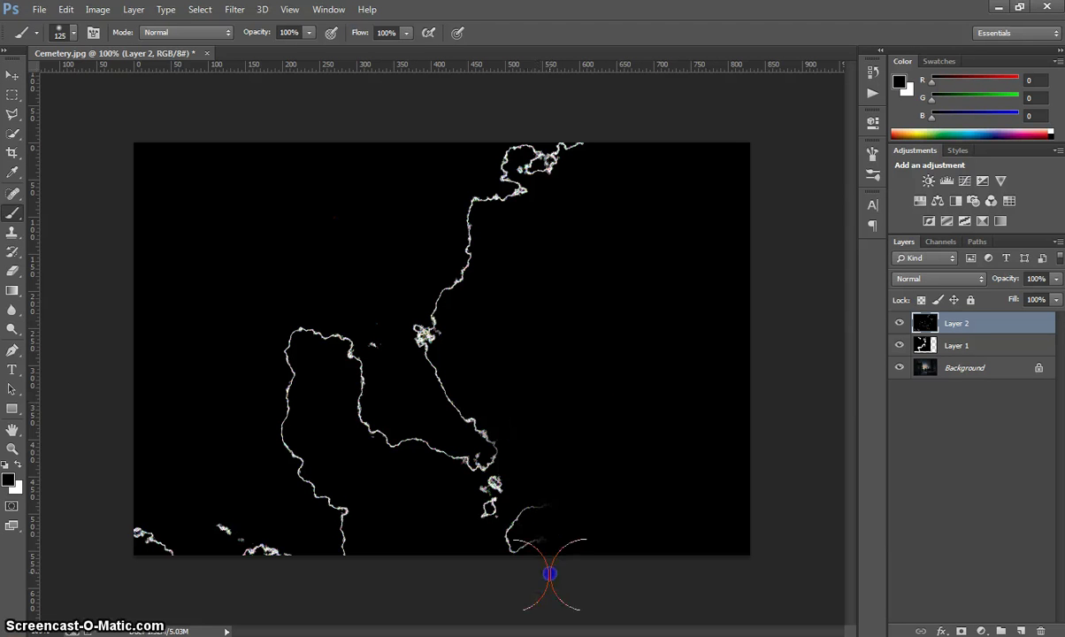
mouse_move(506, 535)
mouse_down()
mouse_move(527, 500)
mouse_move(489, 511)
mouse_up()
click(249, 557)
drag(249, 557, 283, 552)
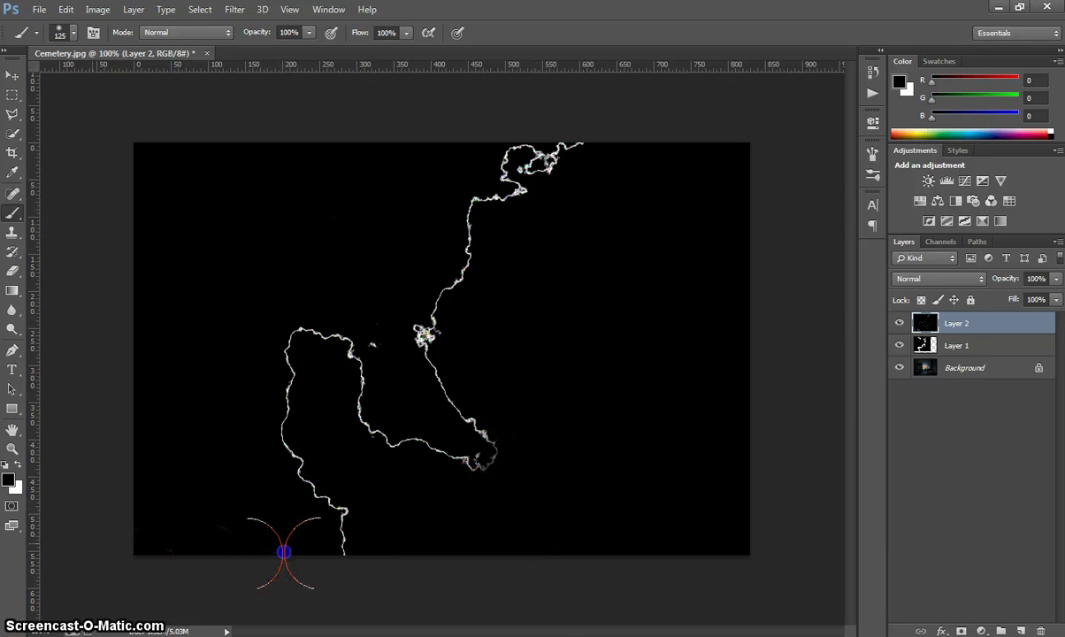
drag(356, 369, 360, 340)
key(bracketleft)
key(bracketleft)
key(bracketleft)
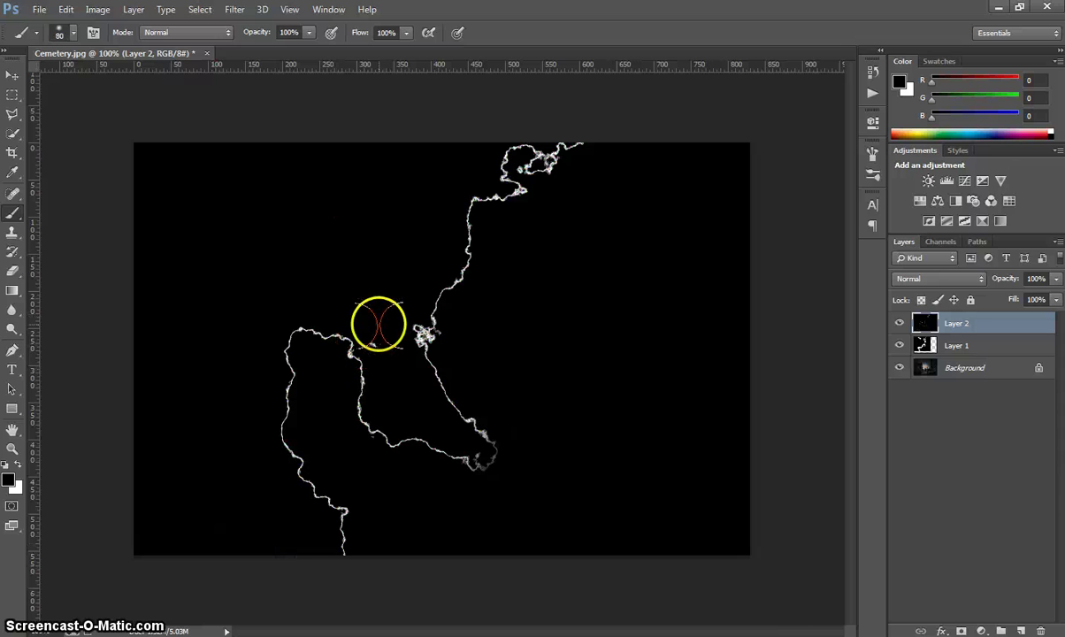
mouse_move(372, 297)
mouse_down()
mouse_move(397, 264)
mouse_move(451, 394)
mouse_up()
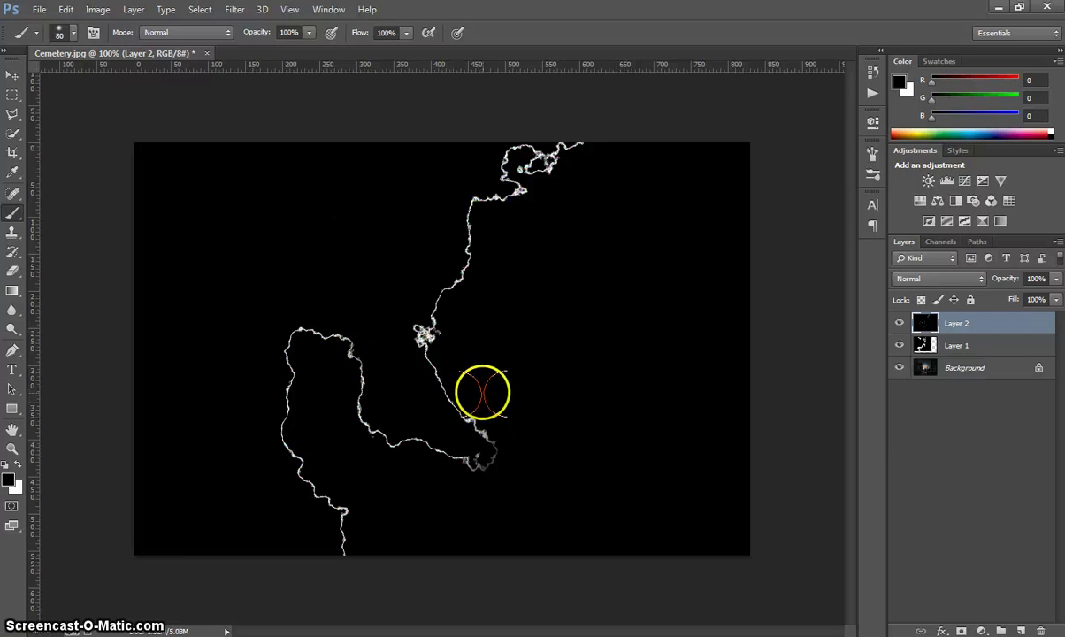
drag(330, 346, 321, 340)
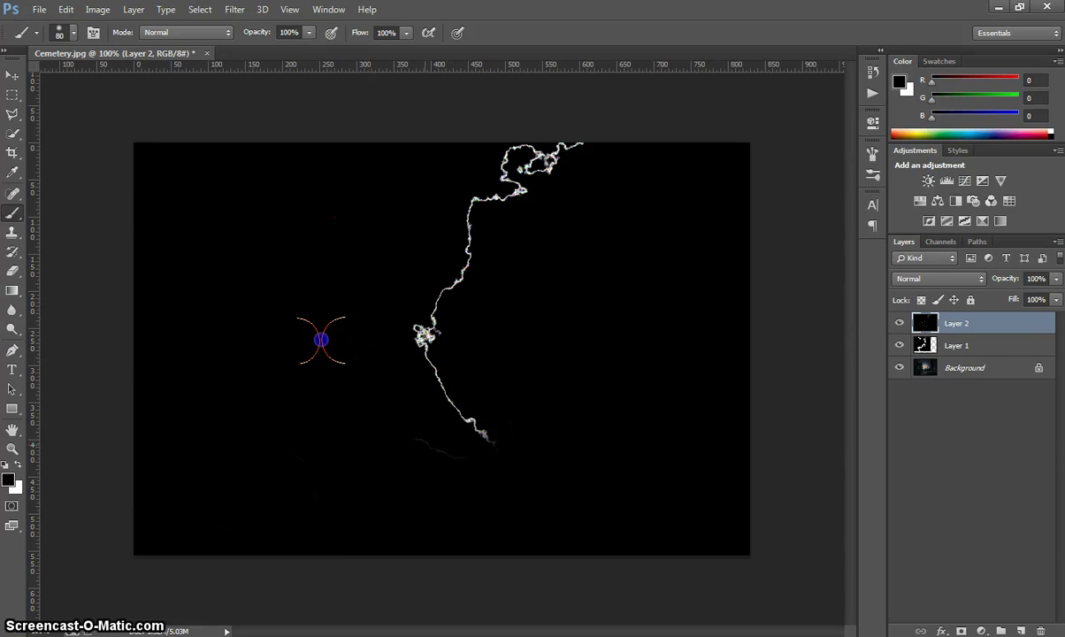
mouse_move(509, 486)
mouse_down()
mouse_move(409, 351)
mouse_move(405, 327)
mouse_move(453, 345)
mouse_move(413, 343)
mouse_move(479, 292)
mouse_move(481, 282)
mouse_move(448, 296)
mouse_move(476, 263)
mouse_move(467, 230)
mouse_up()
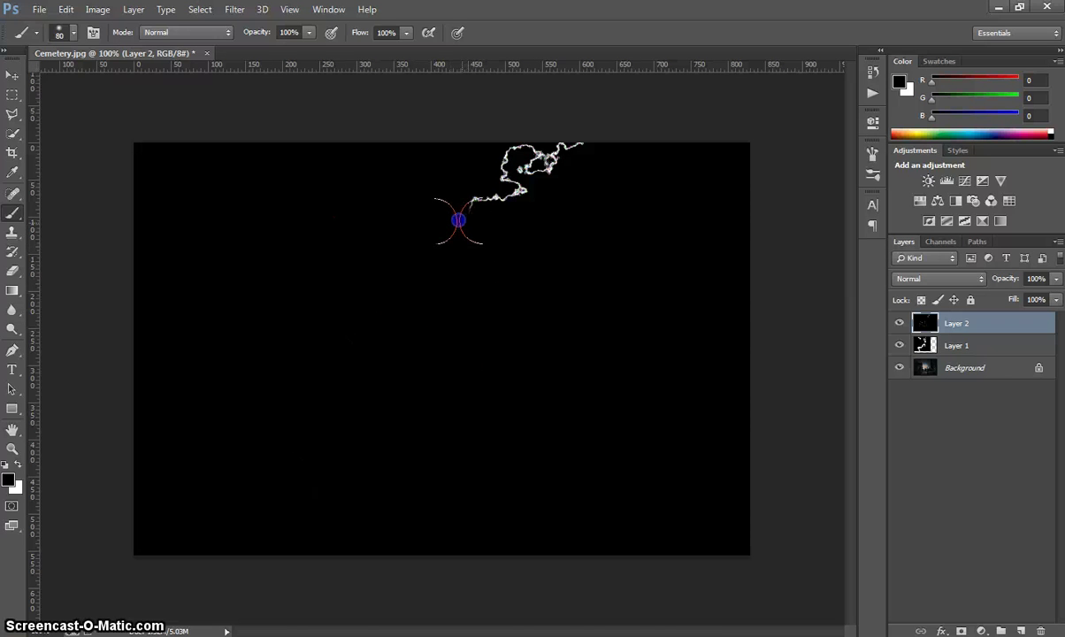
click(12, 74)
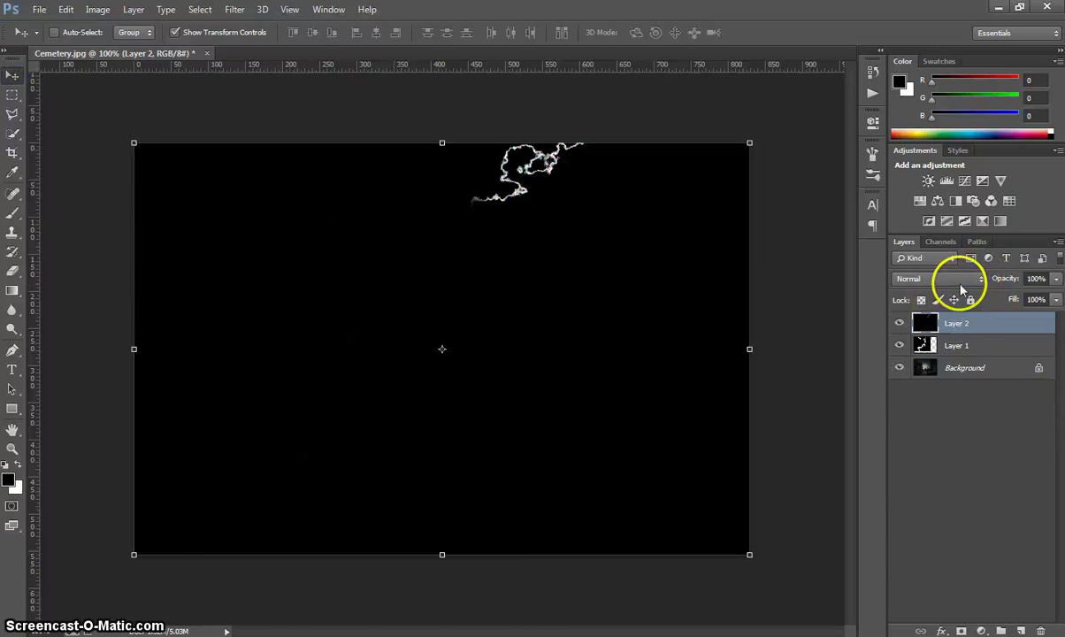
- Set Layer 2 to Screen and place its small branch beside the main bolt, nudged slightly right
click(955, 279)
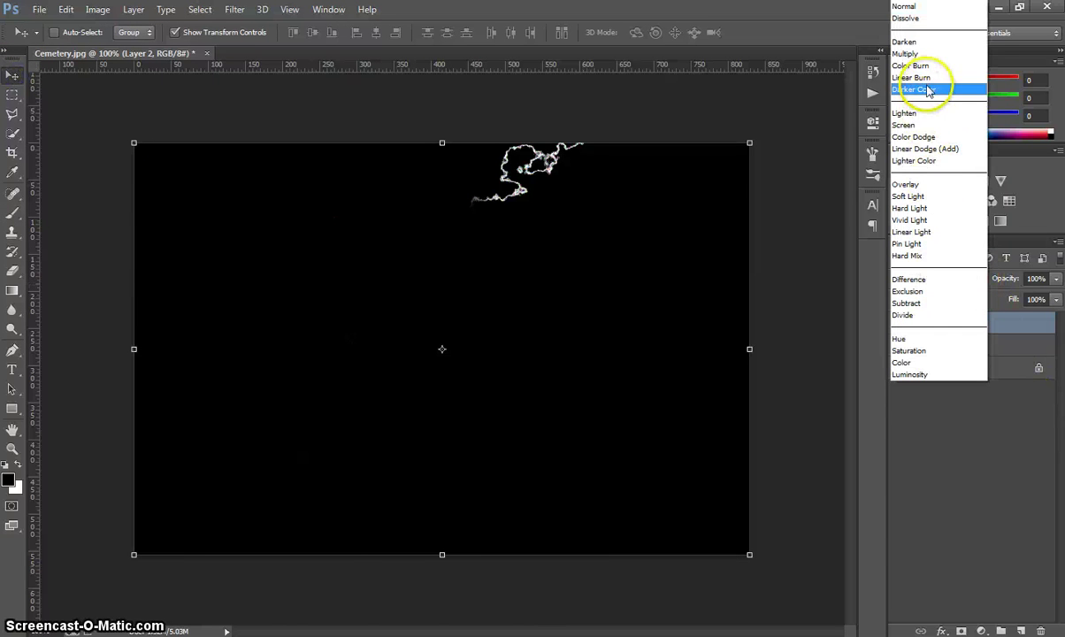
click(924, 125)
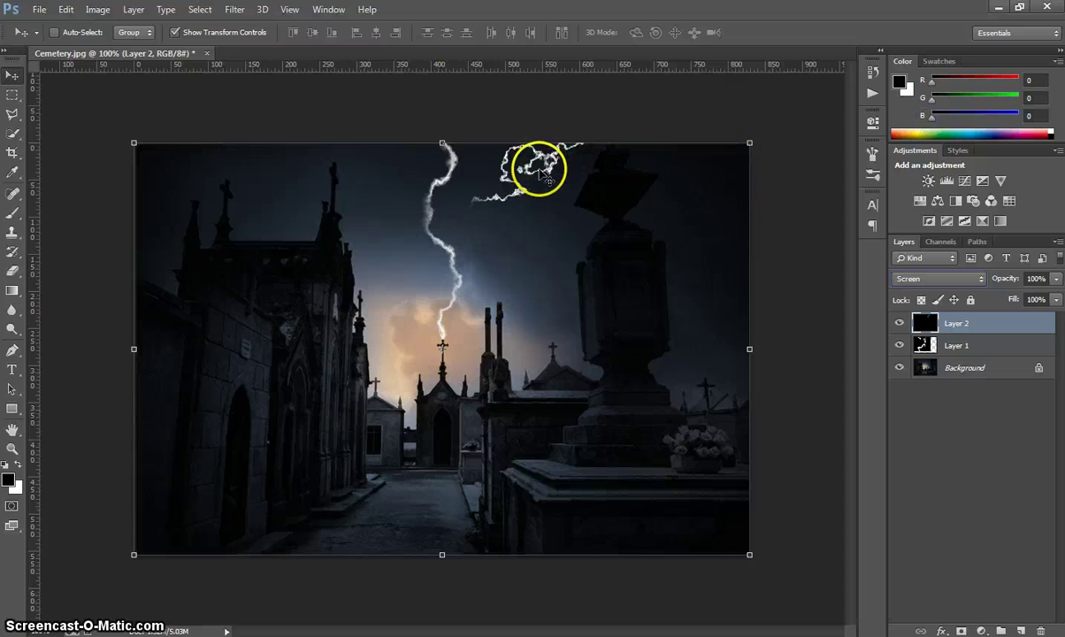
mouse_move(509, 205)
mouse_down()
mouse_move(459, 257)
mouse_move(453, 299)
mouse_move(464, 259)
mouse_move(442, 248)
mouse_move(472, 243)
mouse_move(463, 257)
mouse_move(463, 238)
mouse_move(495, 236)
mouse_up()
click(11, 273)
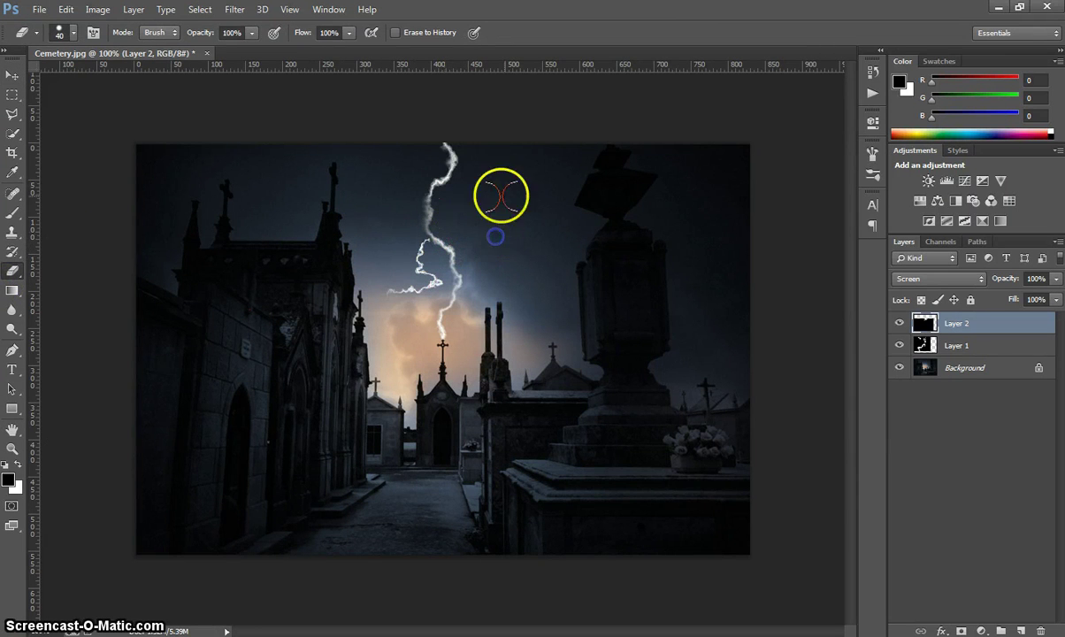
click(12, 74)
drag(378, 277, 384, 277)
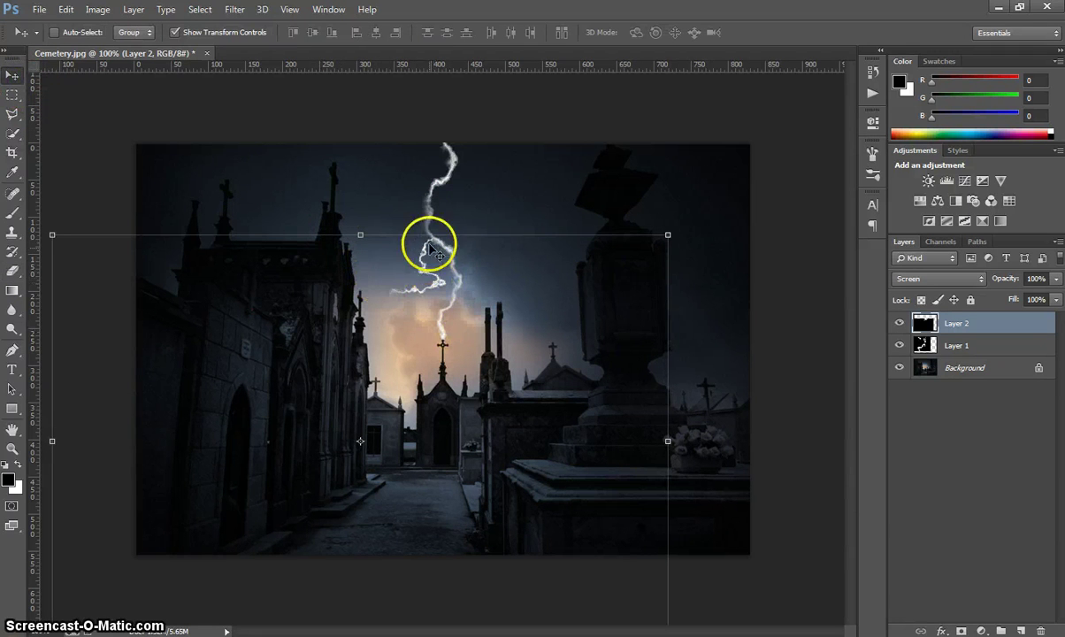
drag(455, 284, 458, 284)
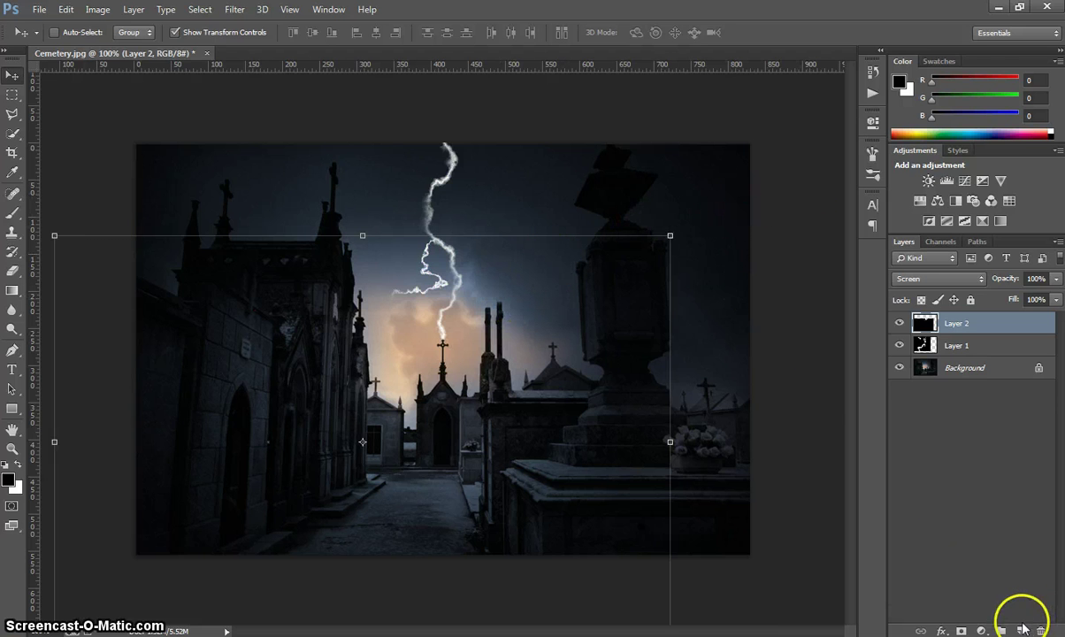
- Add Layer 3 with a diagonal gradient, render Difference Clouds on it, and invert it
click(1021, 630)
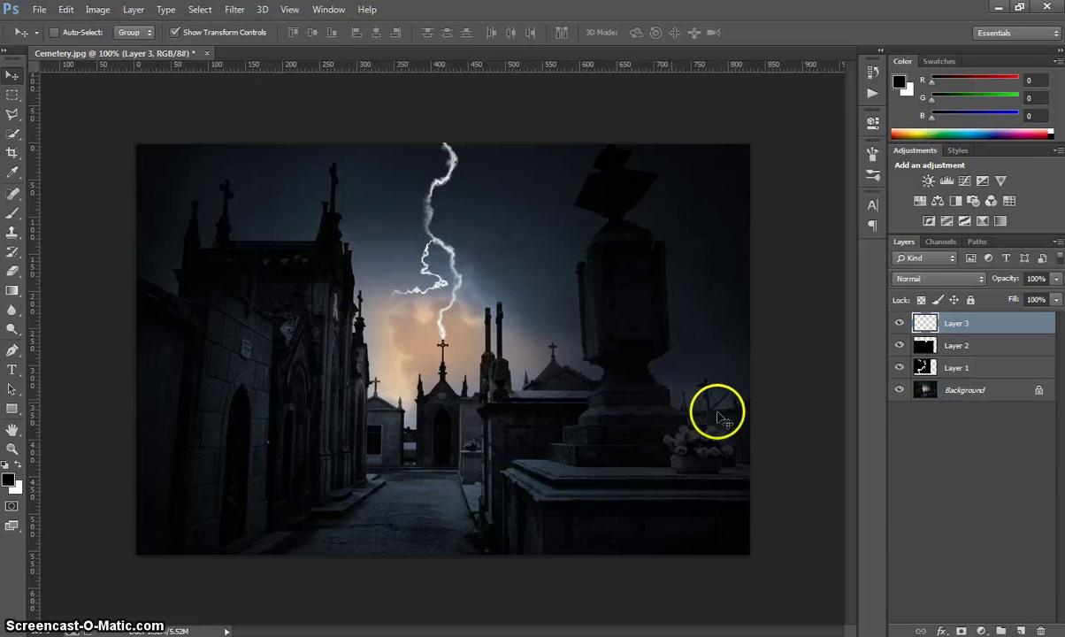
click(12, 290)
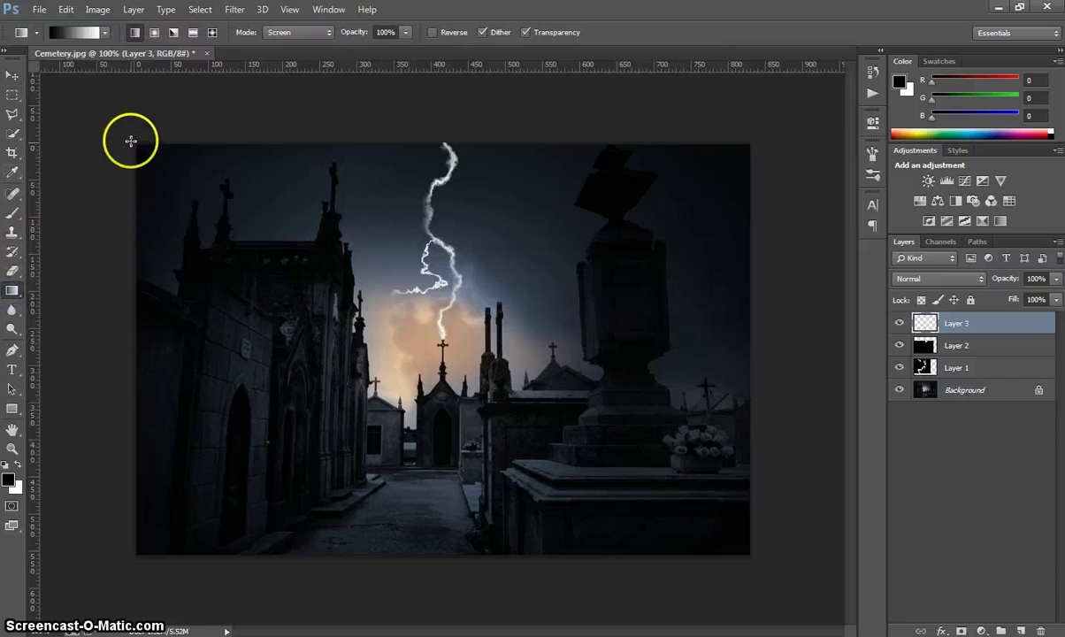
drag(131, 141, 752, 559)
click(233, 10)
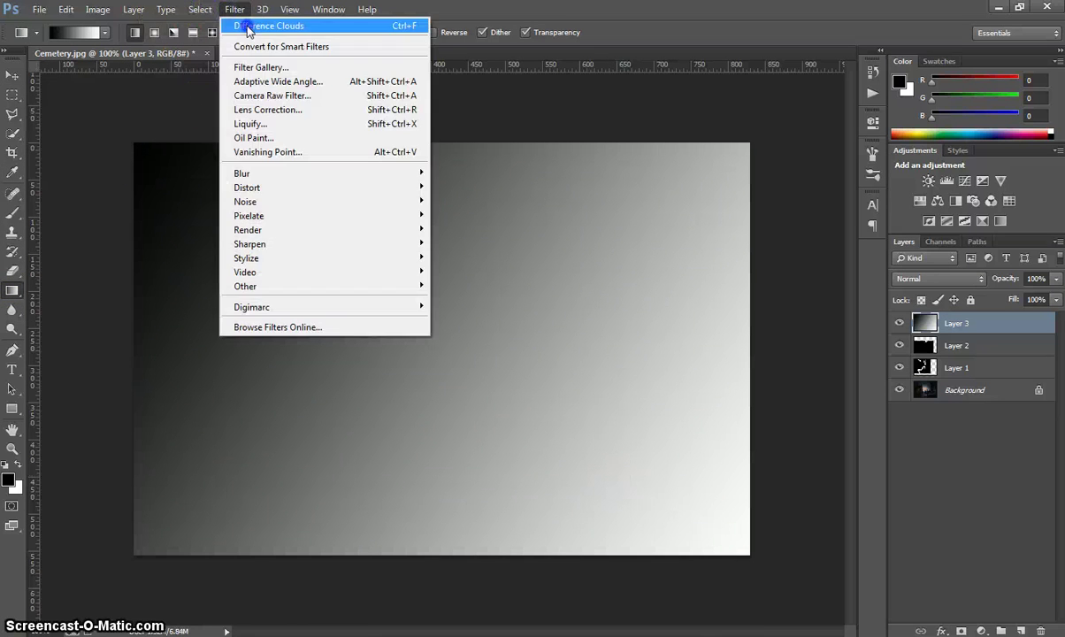
click(309, 26)
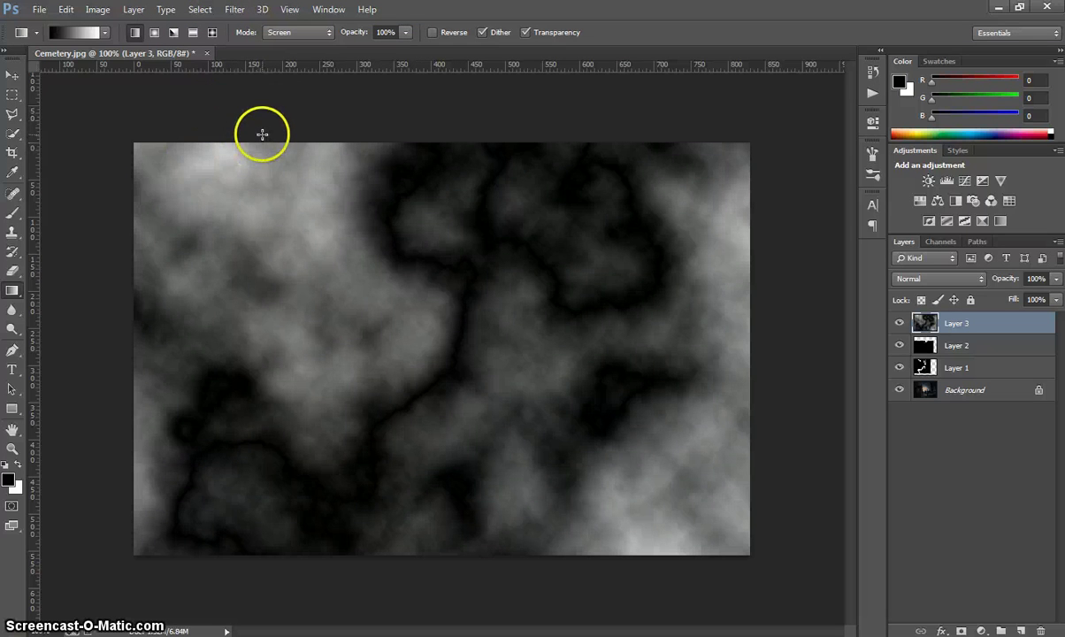
key(ctrl+i)
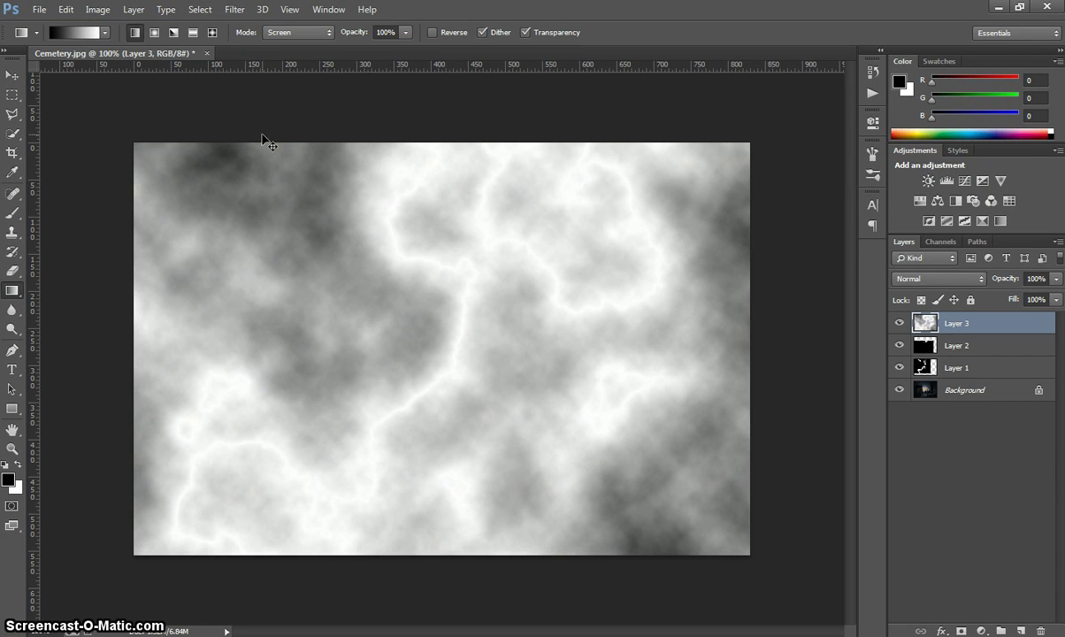
- Apply Levels to Layer 3 with the black input at 251
key(ctrl+l)
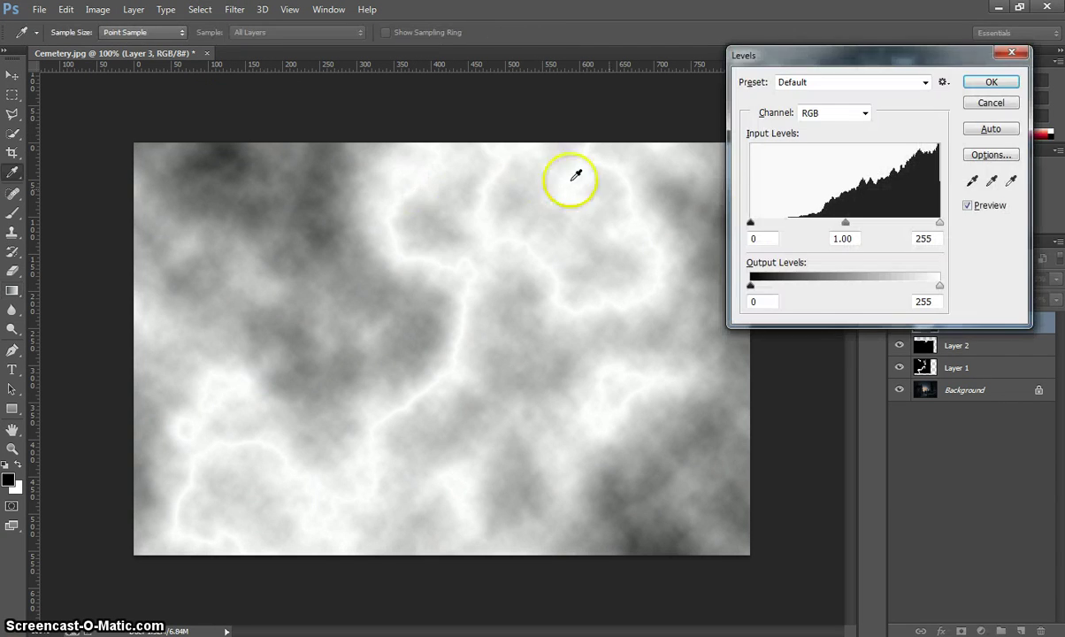
drag(751, 224, 753, 226)
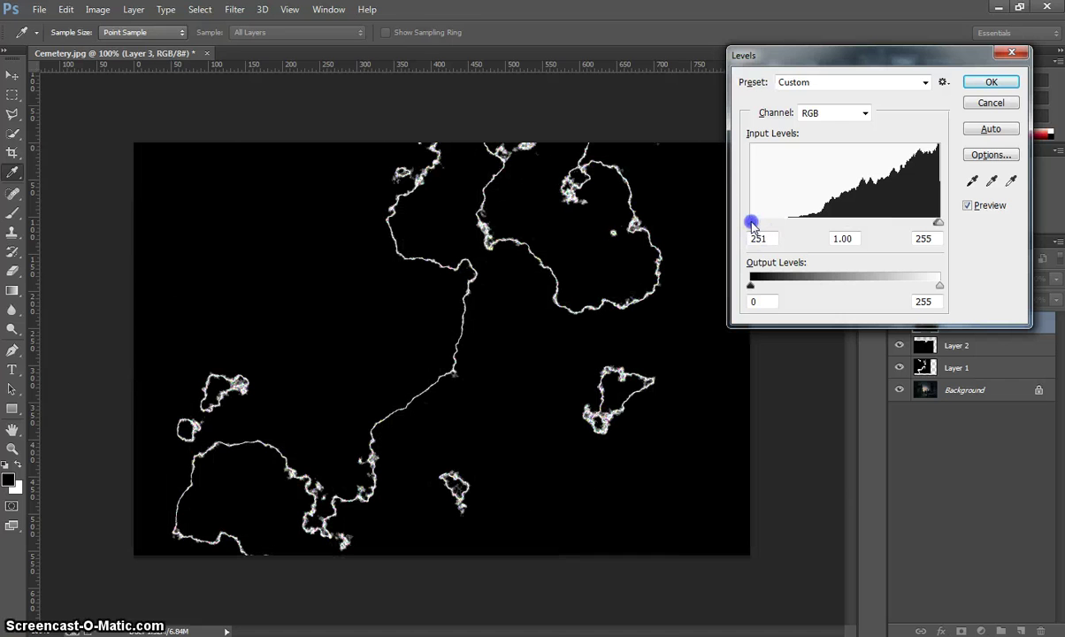
click(990, 81)
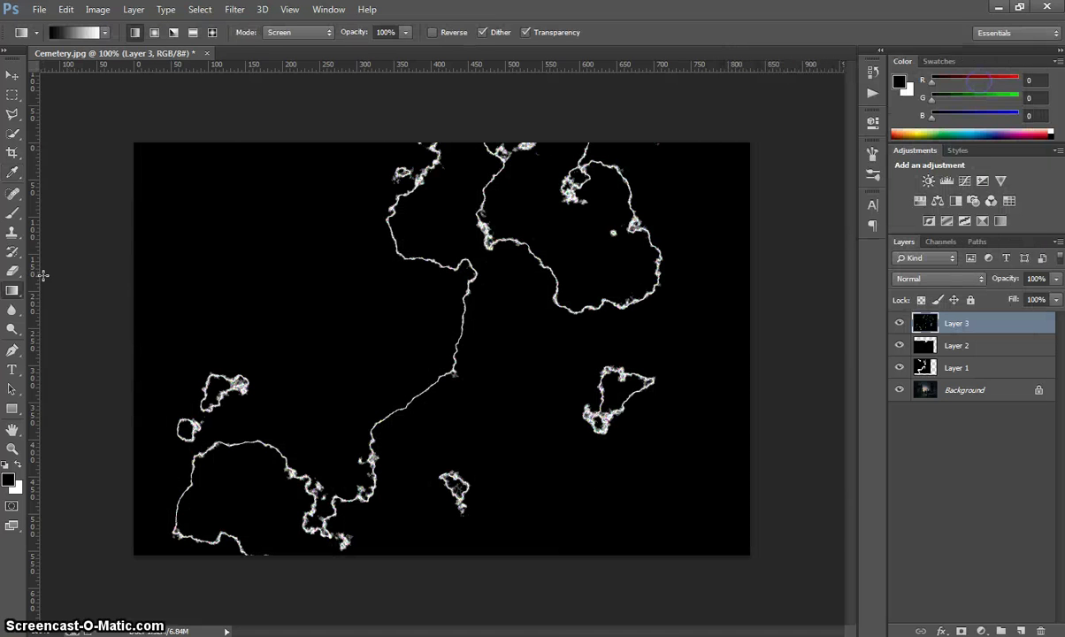
click(12, 213)
- Paint black over Layer 3's unwanted veins, keeping only the curved vein loop at lower left
drag(217, 385, 263, 388)
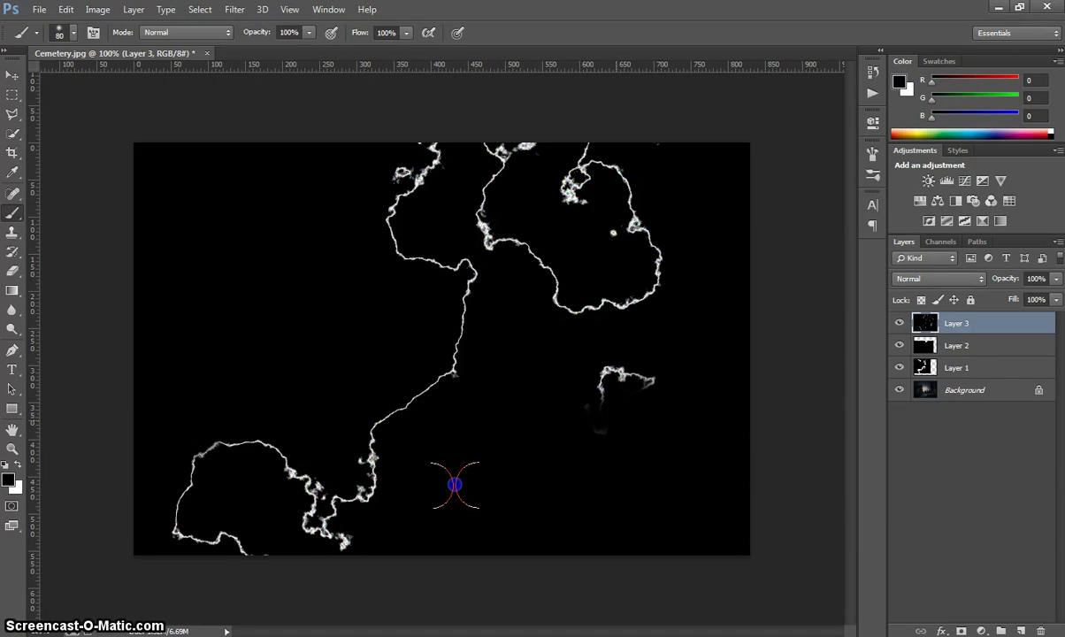
key(ctrl+z)
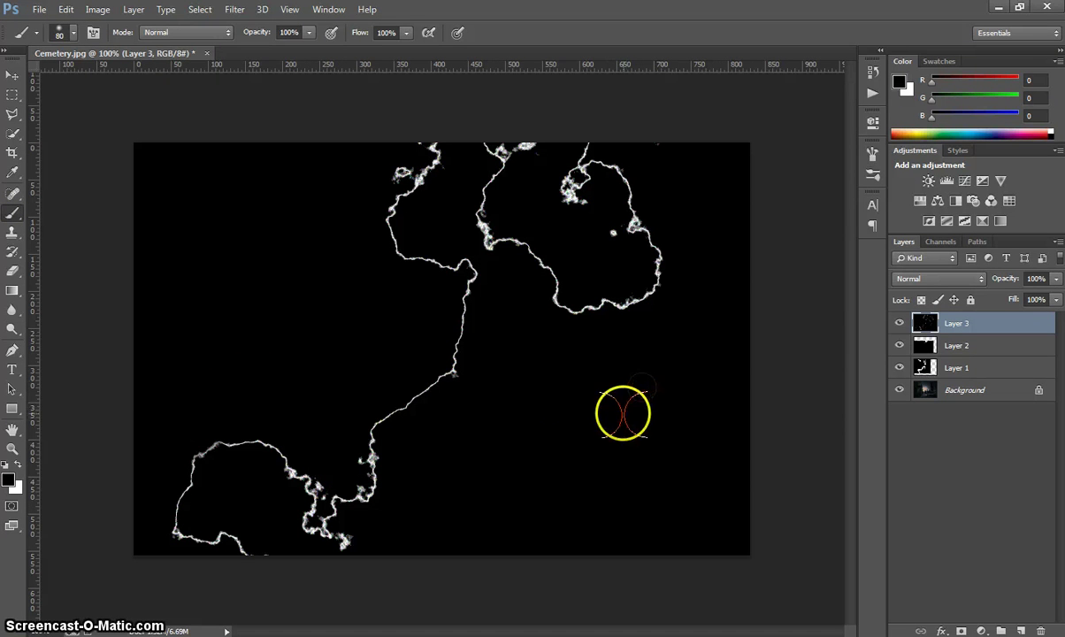
drag(379, 547, 370, 548)
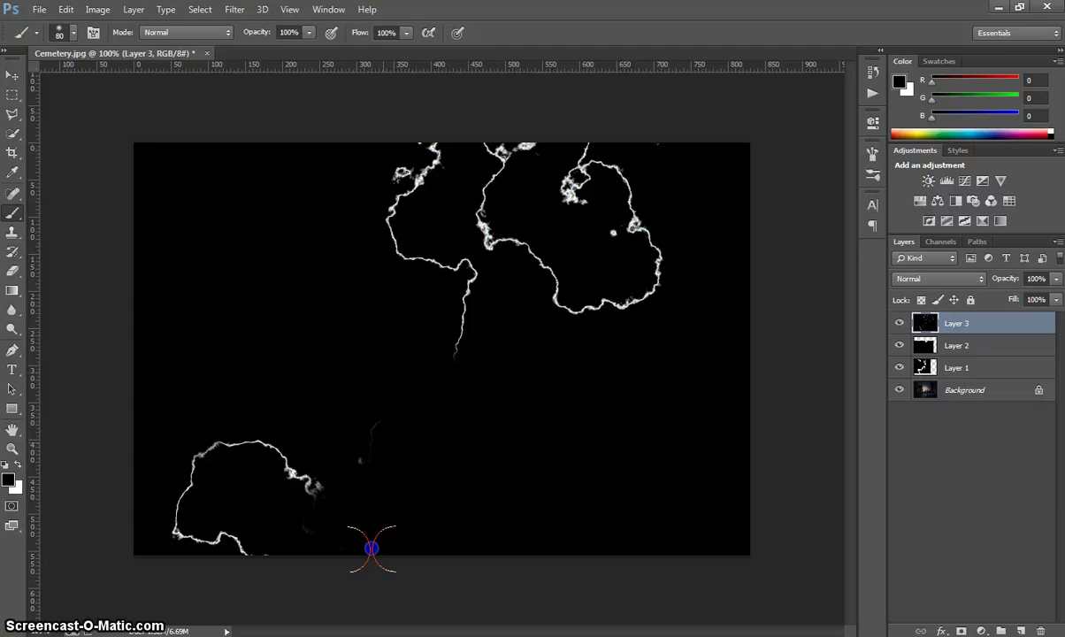
drag(370, 548, 371, 548)
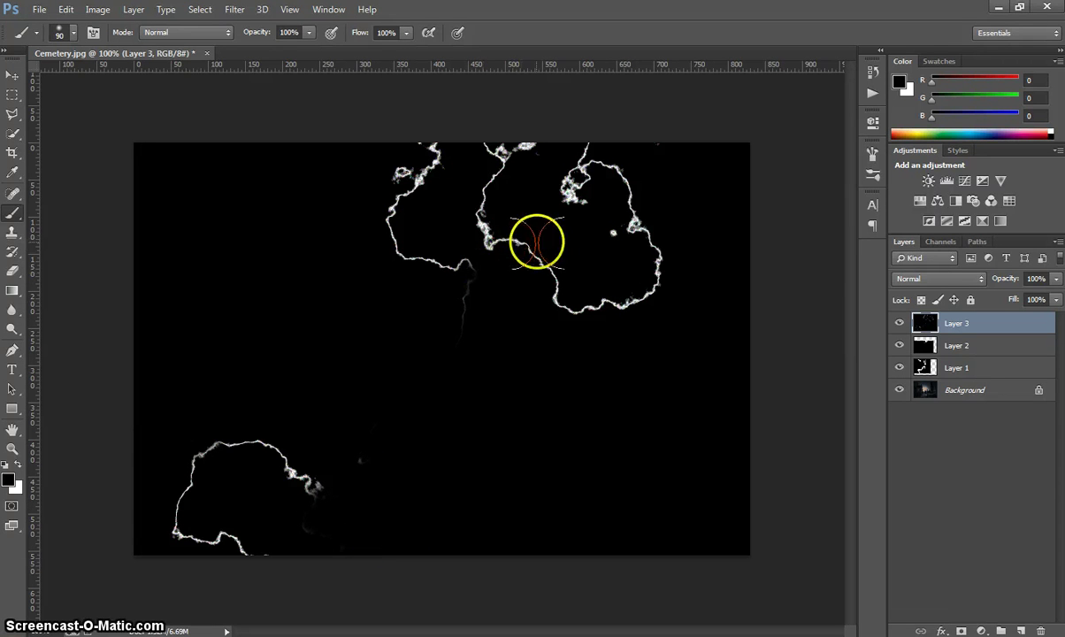
key(bracketright)
key(bracketright)
key(bracketright)
key(bracketright)
key(bracketright)
key(bracketright)
drag(613, 256, 673, 275)
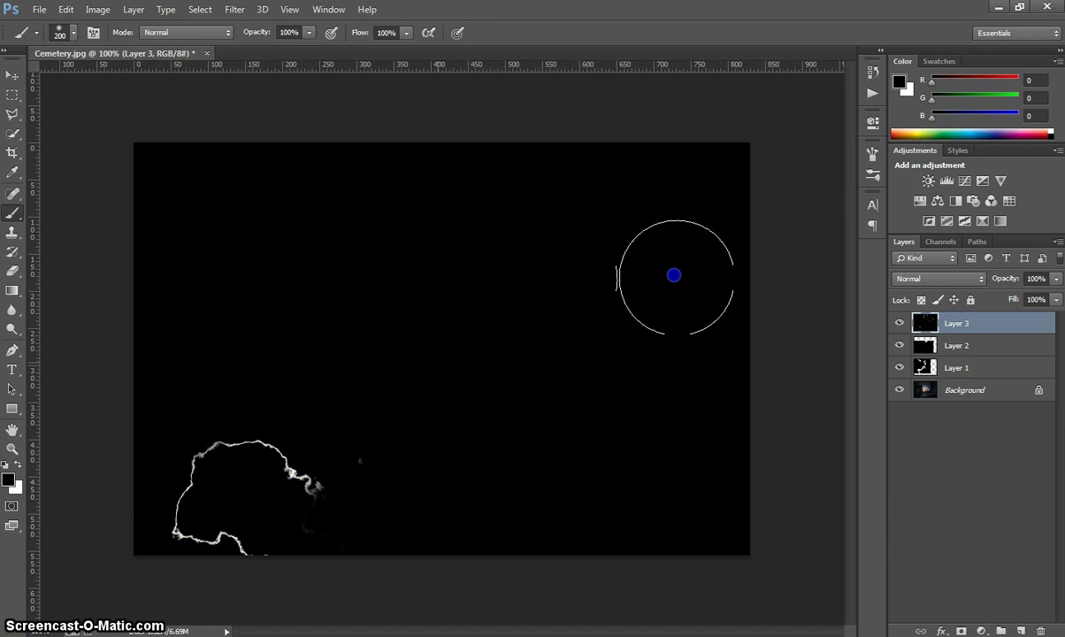
mouse_move(673, 275)
mouse_down()
mouse_move(370, 534)
mouse_move(437, 543)
mouse_move(395, 542)
mouse_move(354, 506)
mouse_move(390, 503)
mouse_up()
key(bracketleft)
key(bracketleft)
key(bracketleft)
key(bracketleft)
key(bracketleft)
key(bracketleft)
key(bracketleft)
key(bracketleft)
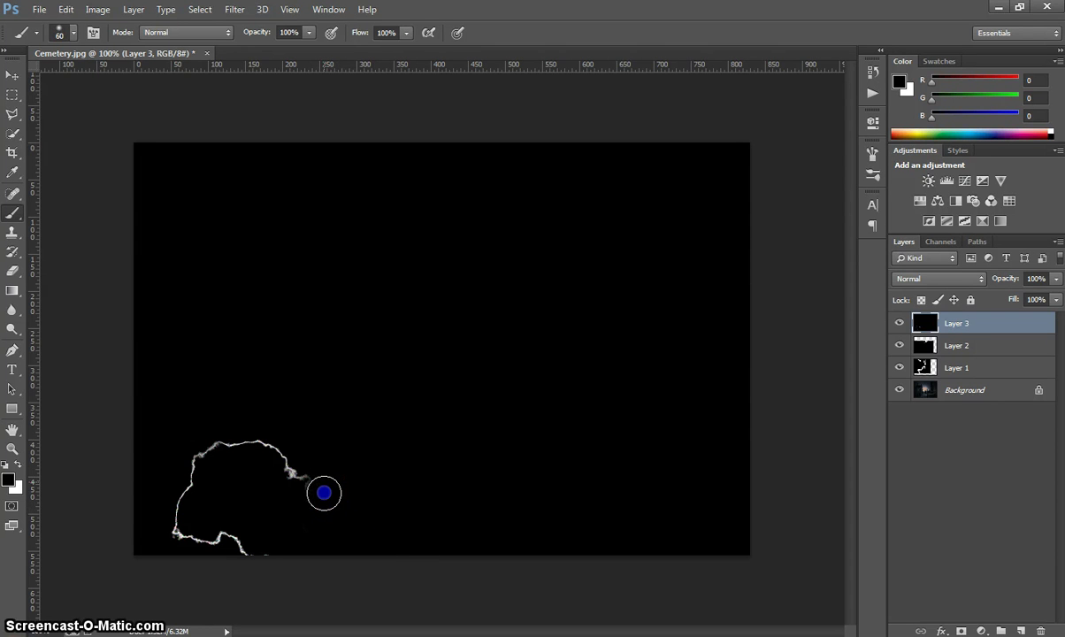
- Set Layer 3 to Screen and move its vein up into the sky beside the main bolt
click(13, 76)
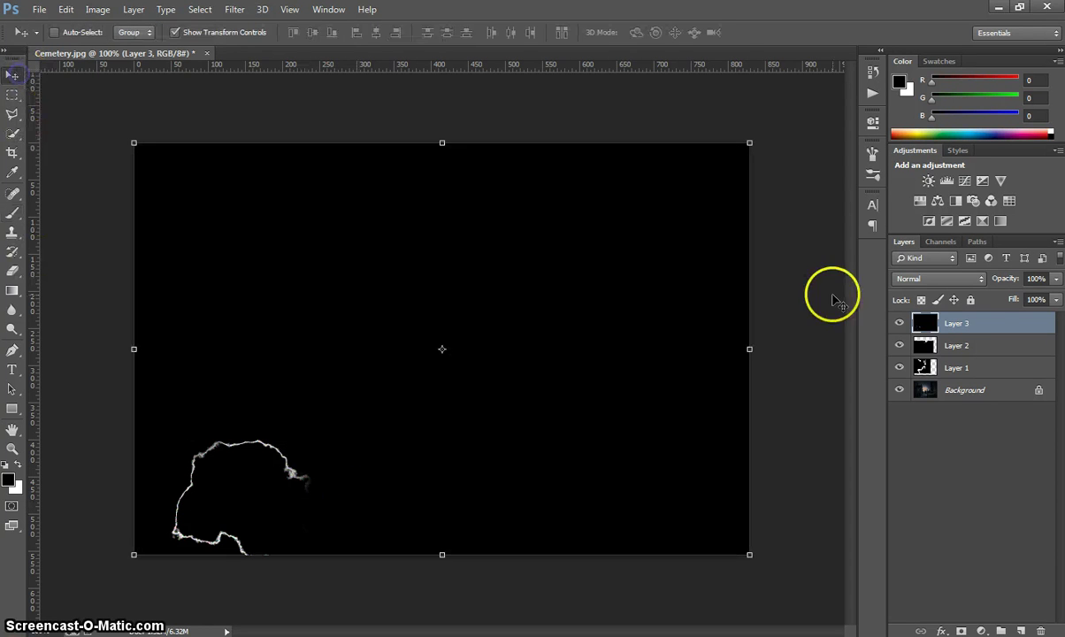
click(973, 278)
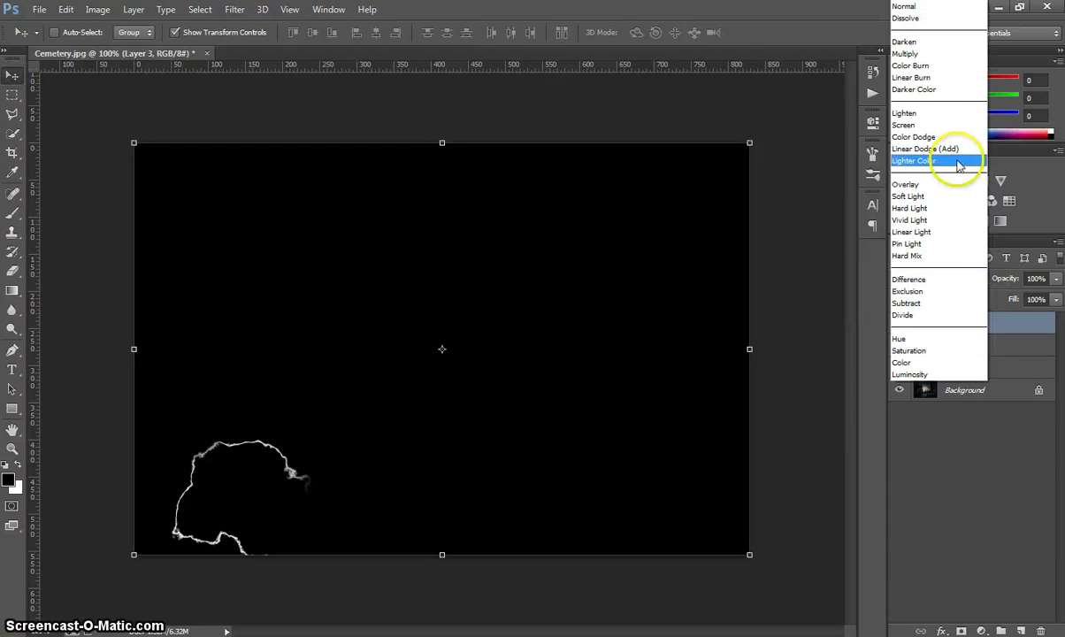
click(939, 126)
drag(324, 407, 545, 191)
- Erase the new branch's long tail arcing toward the monument
click(16, 259)
click(552, 308)
mouse_move(539, 324)
mouse_down()
mouse_move(518, 332)
mouse_move(546, 321)
mouse_move(600, 232)
mouse_up()
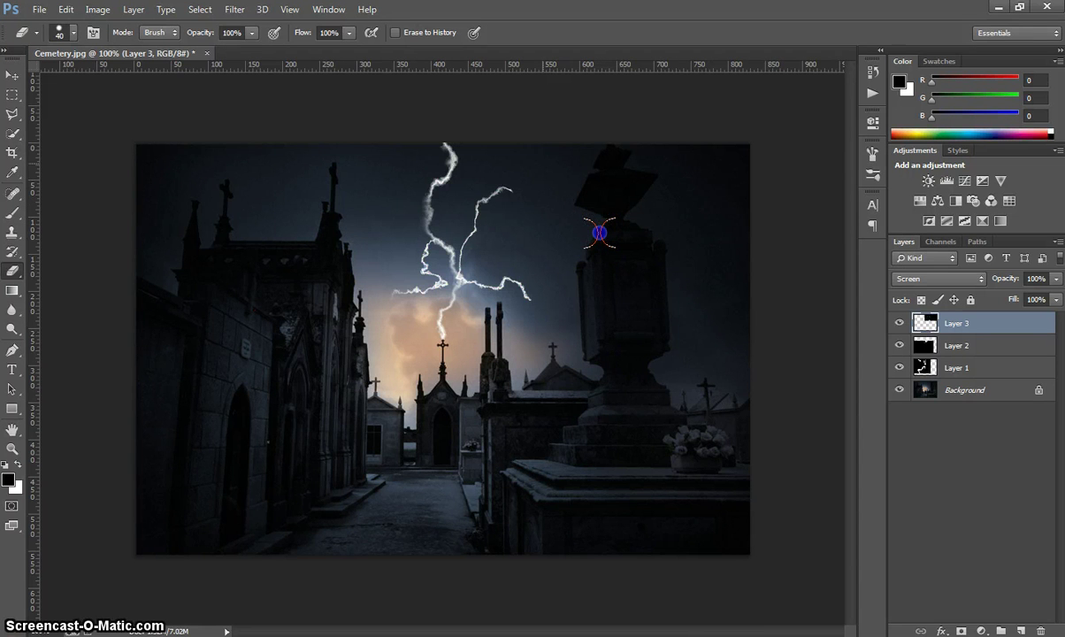
click(10, 79)
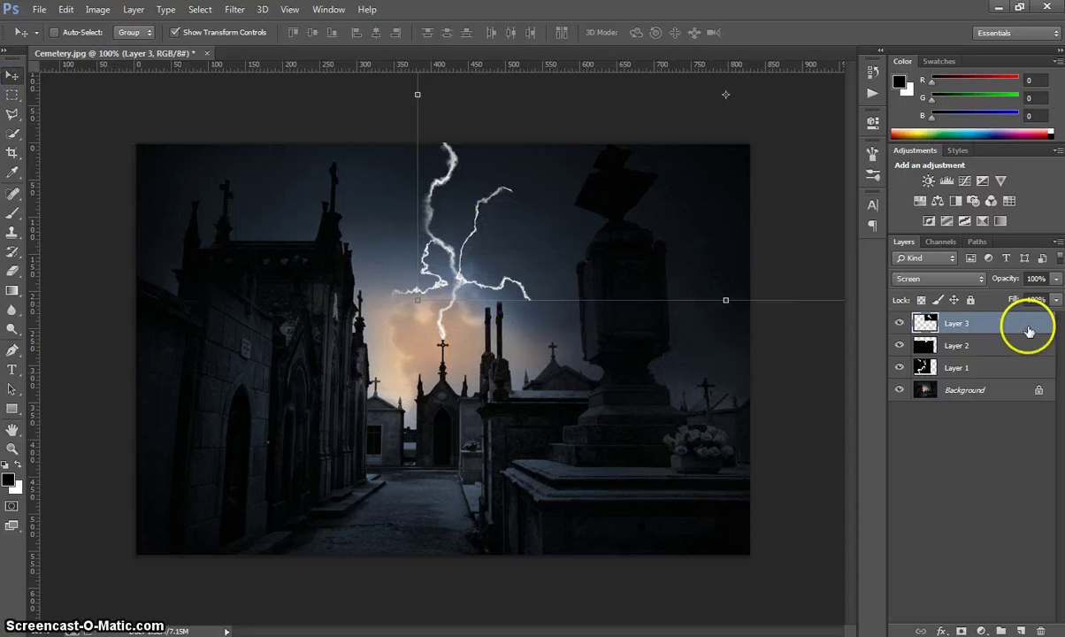
- Lower Layer 3's opacity to 69% and Layer 2's opacity to 80%
click(1054, 278)
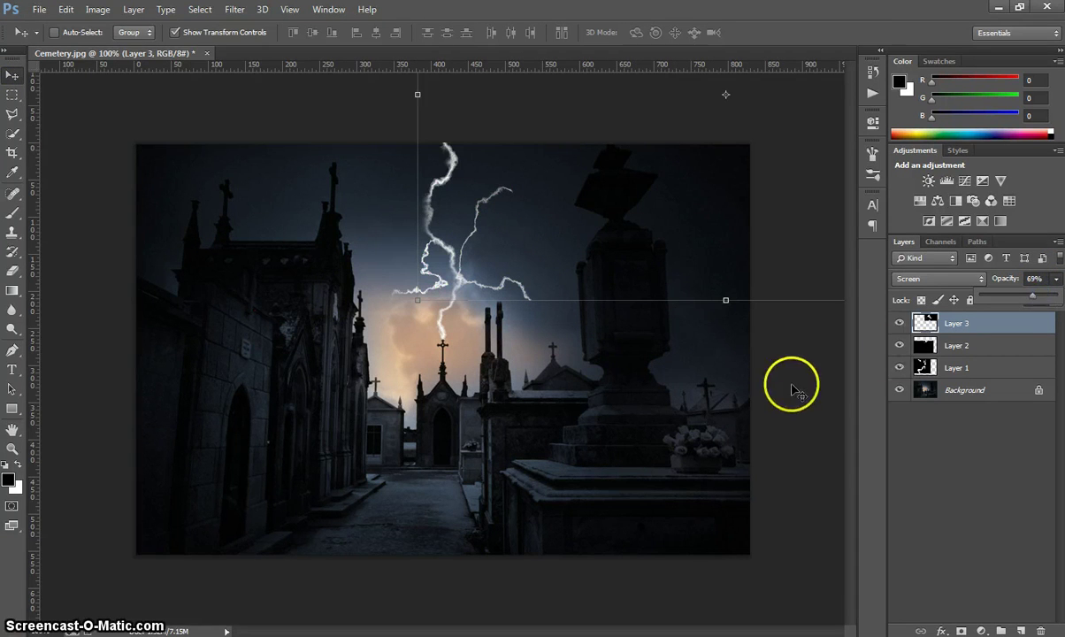
click(978, 344)
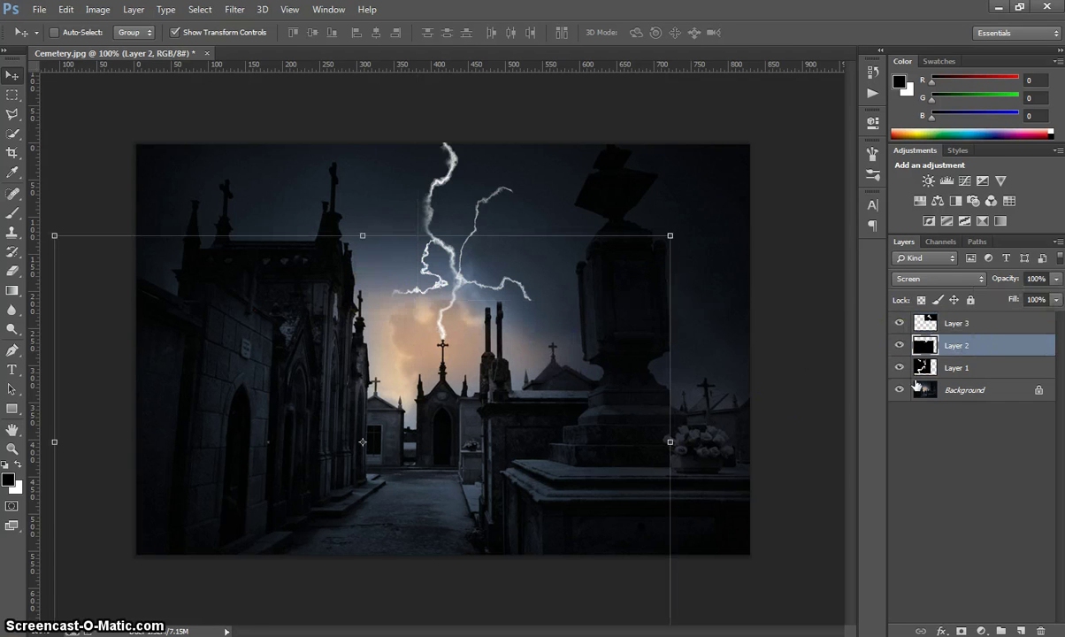
drag(1055, 293, 1033, 298)
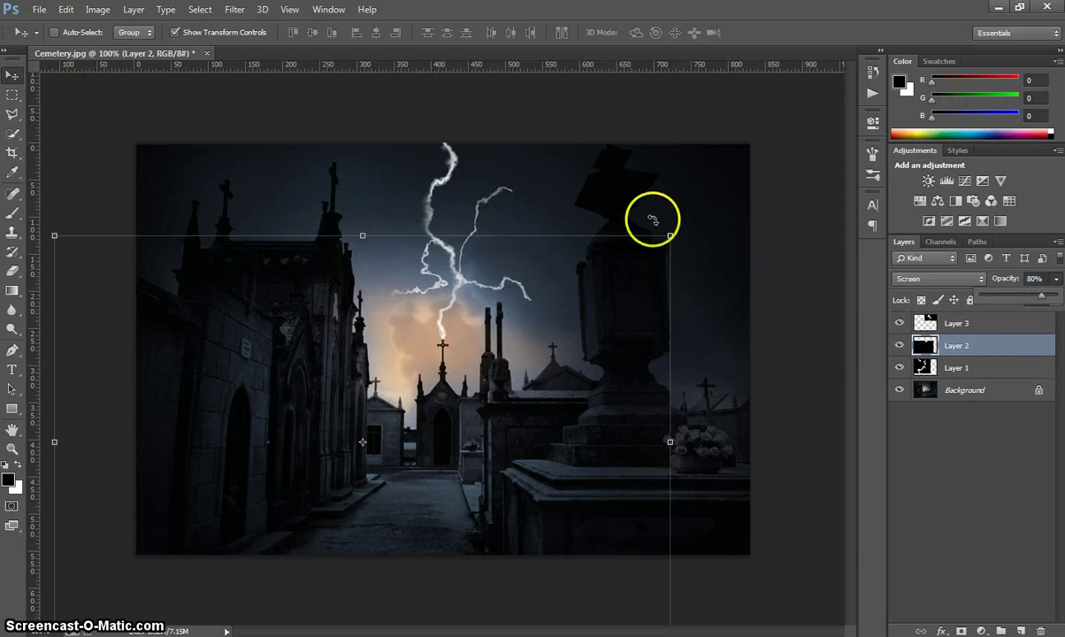
click(728, 115)
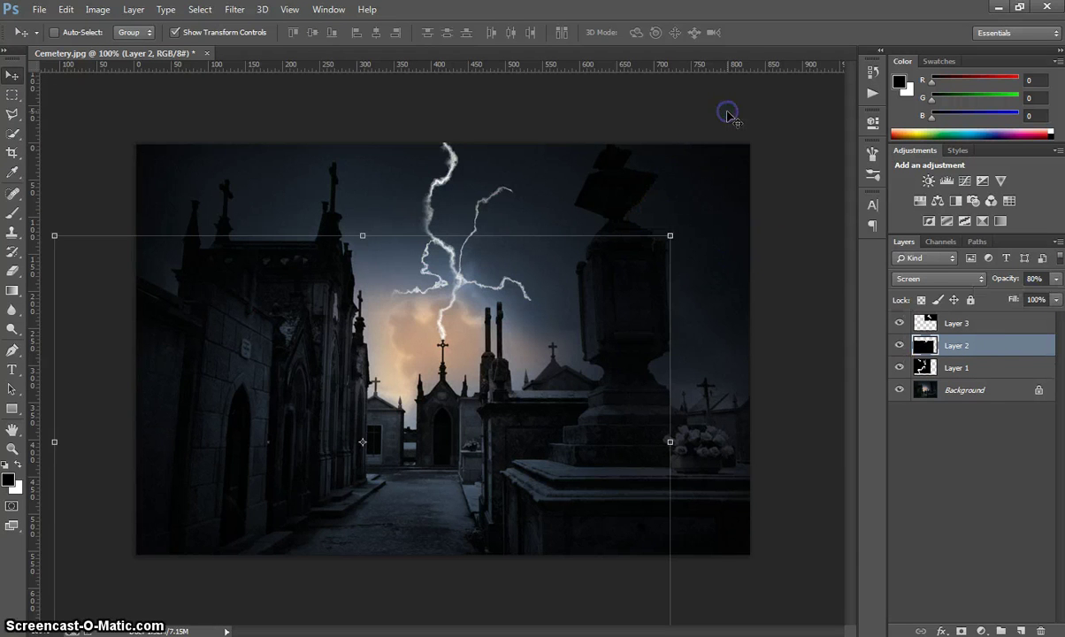
click(971, 389)
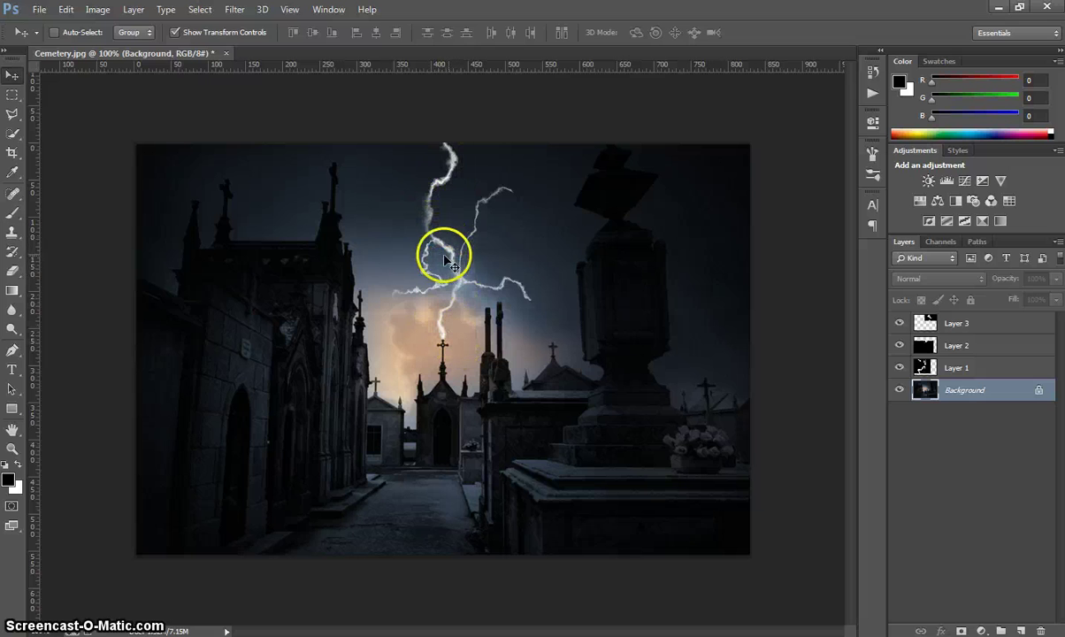
- Merge lightning Layers 1–3 into a single Layer 3 and blend it in Screen mode
click(955, 368)
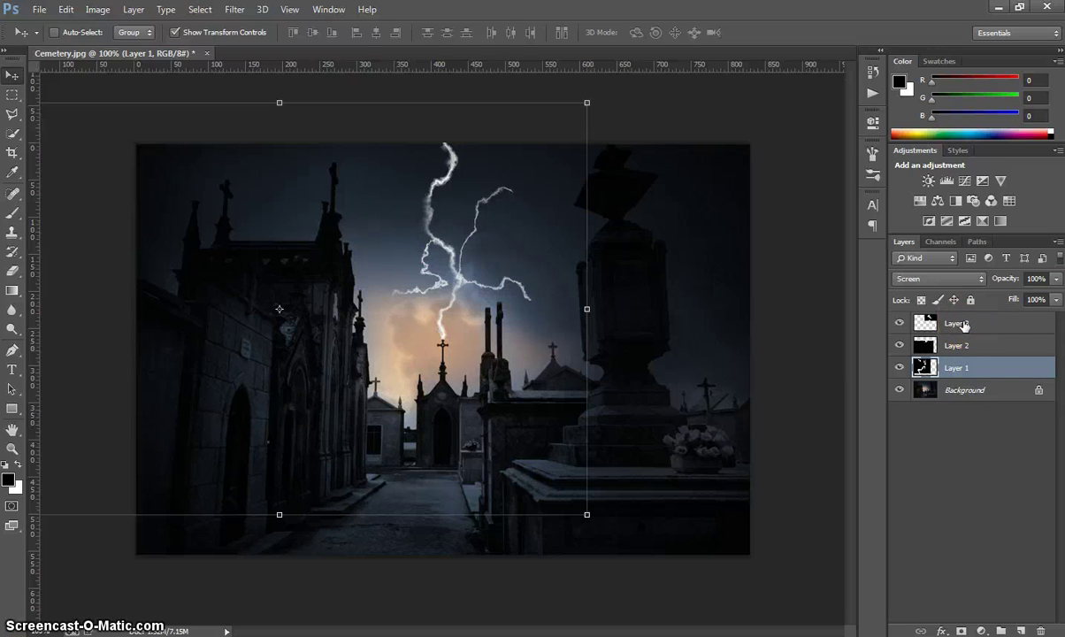
shift+click(967, 323)
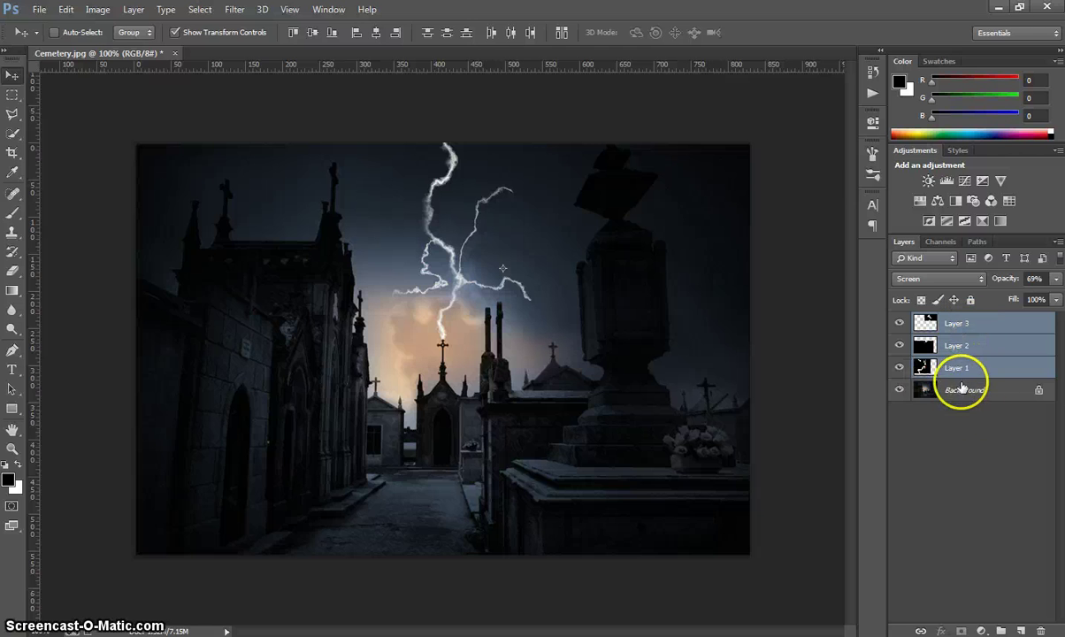
right_click(980, 342)
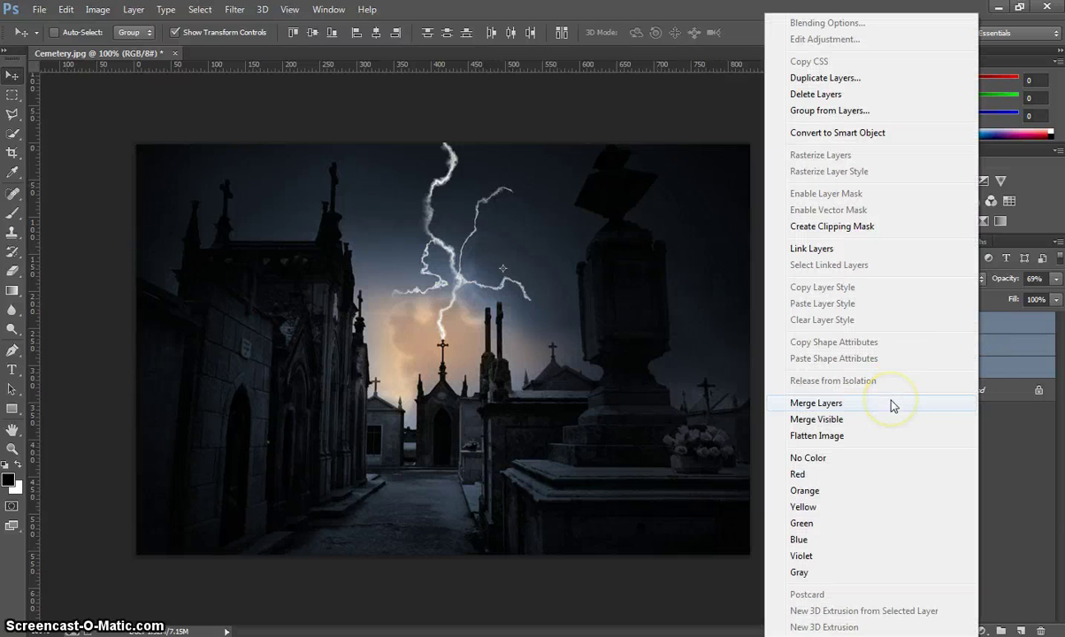
click(891, 404)
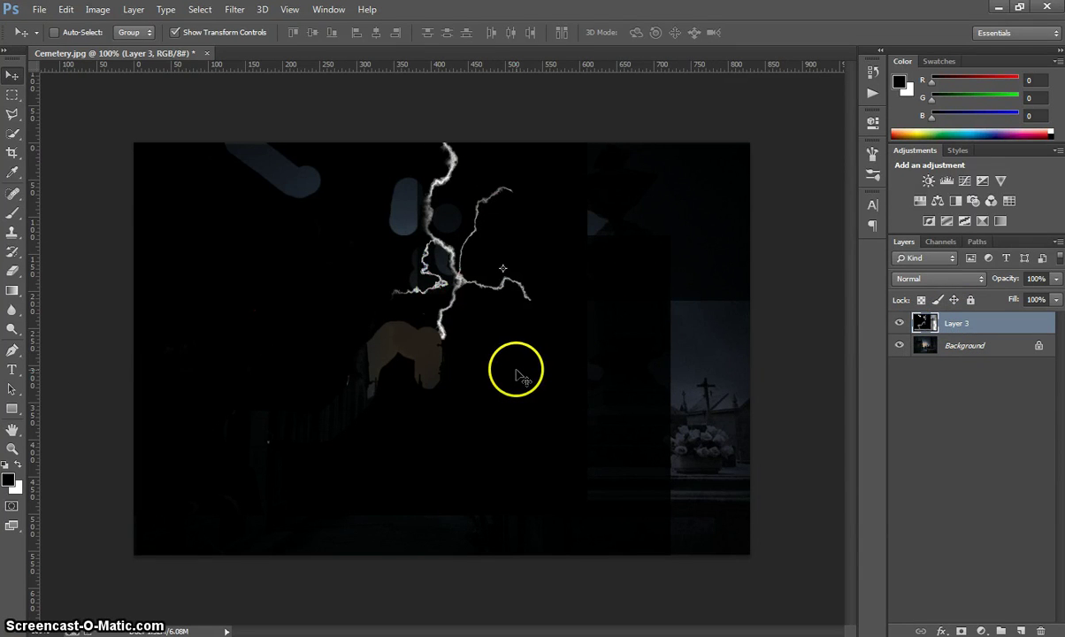
click(920, 279)
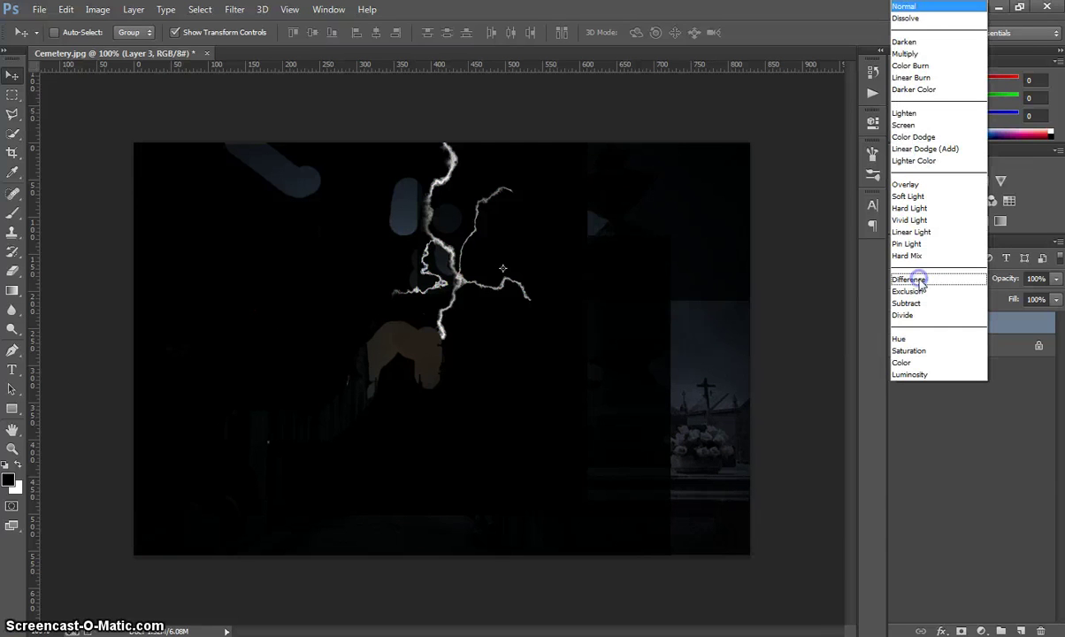
click(917, 128)
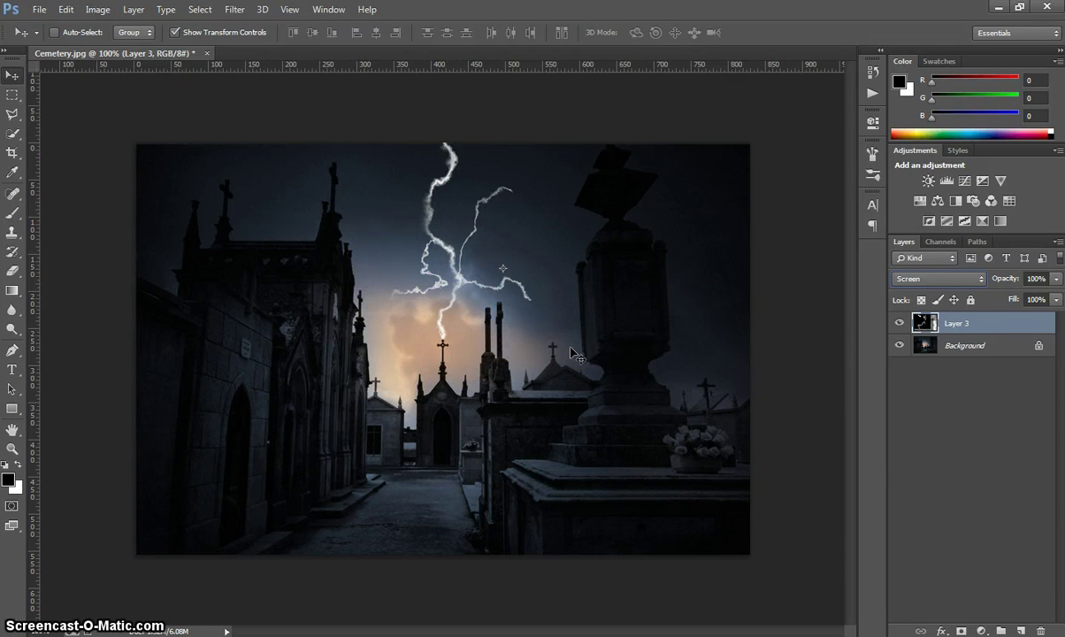
- Add a saturated blue Color Overlay to Layer 3 with its blend mode set to Color
click(959, 324)
click(836, 26)
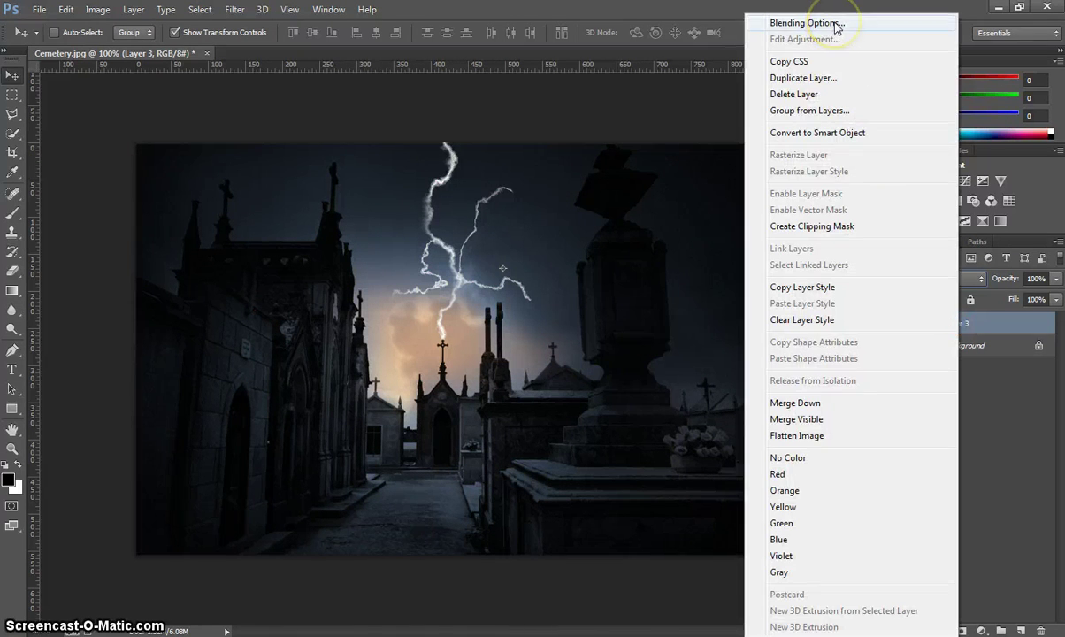
click(836, 27)
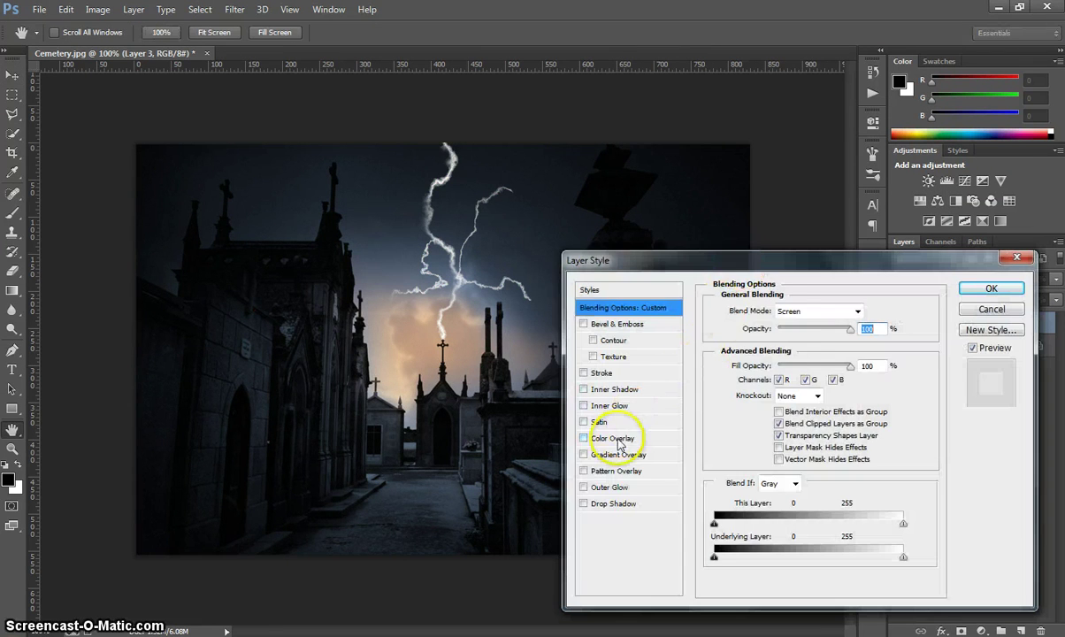
click(618, 441)
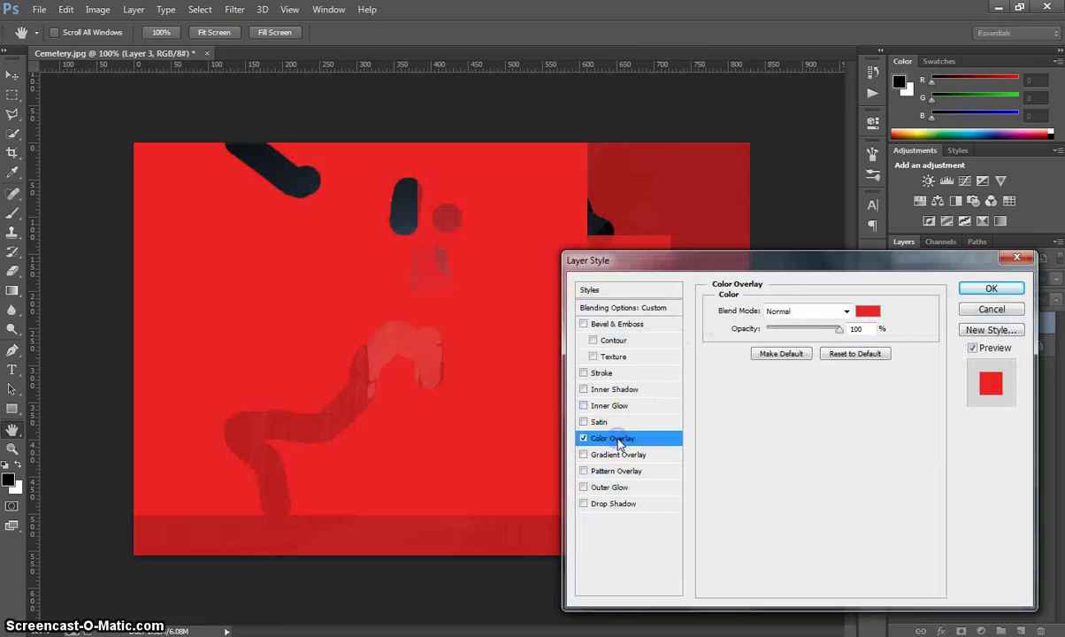
click(867, 310)
click(594, 255)
drag(549, 236, 556, 230)
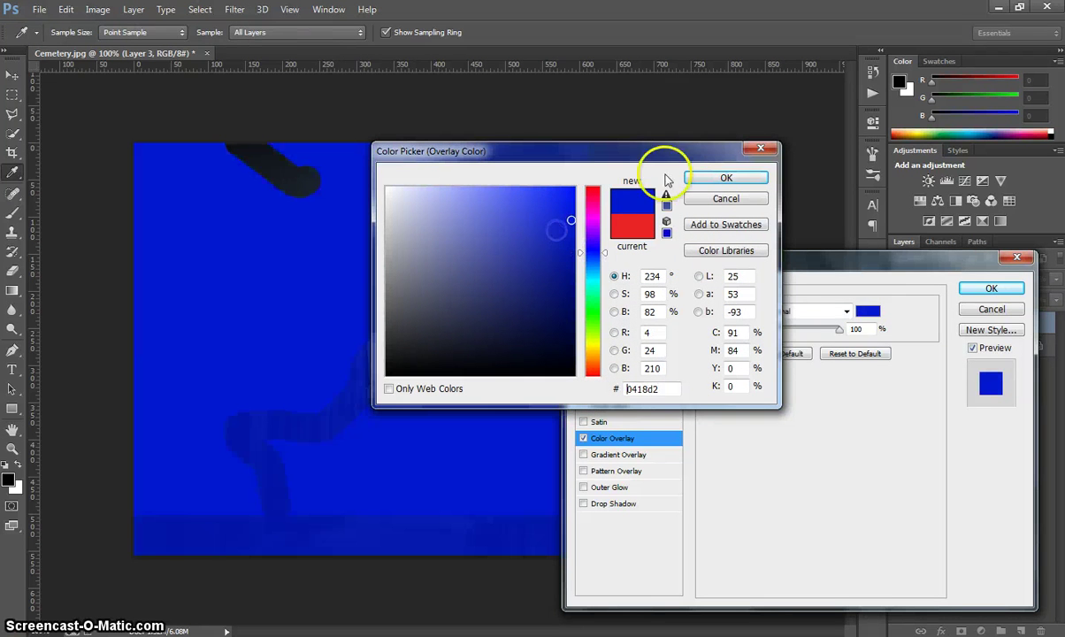
click(724, 176)
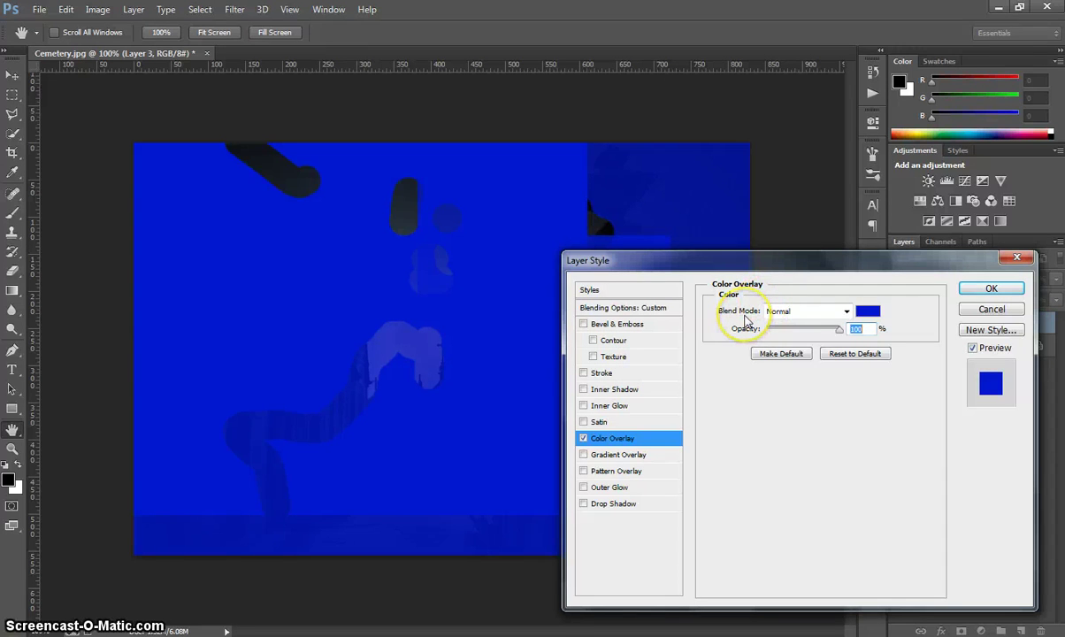
click(845, 312)
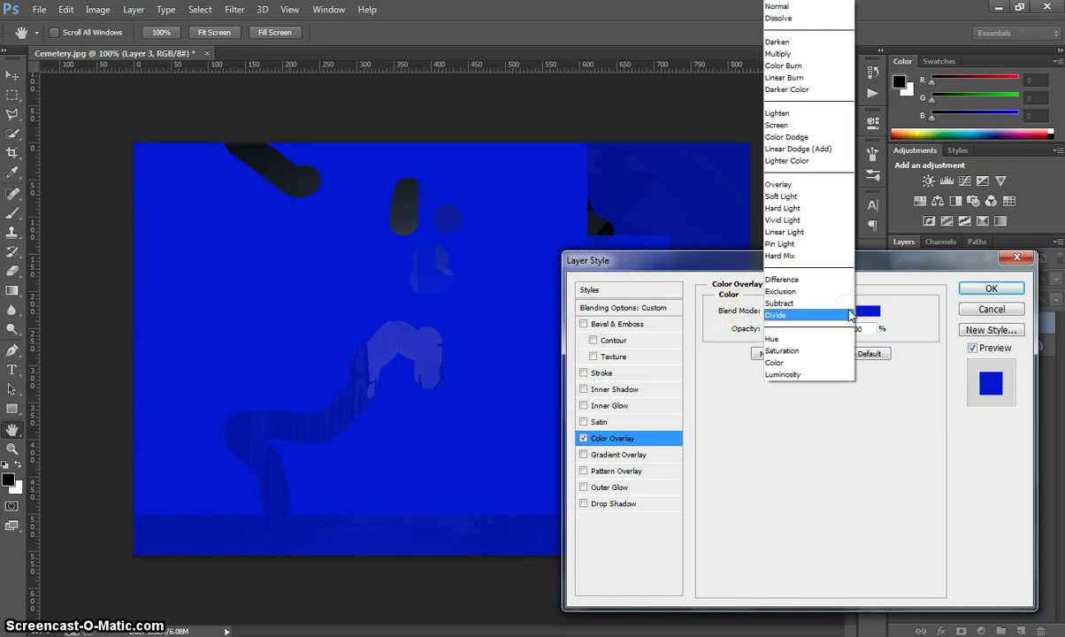
click(777, 362)
drag(677, 261, 794, 204)
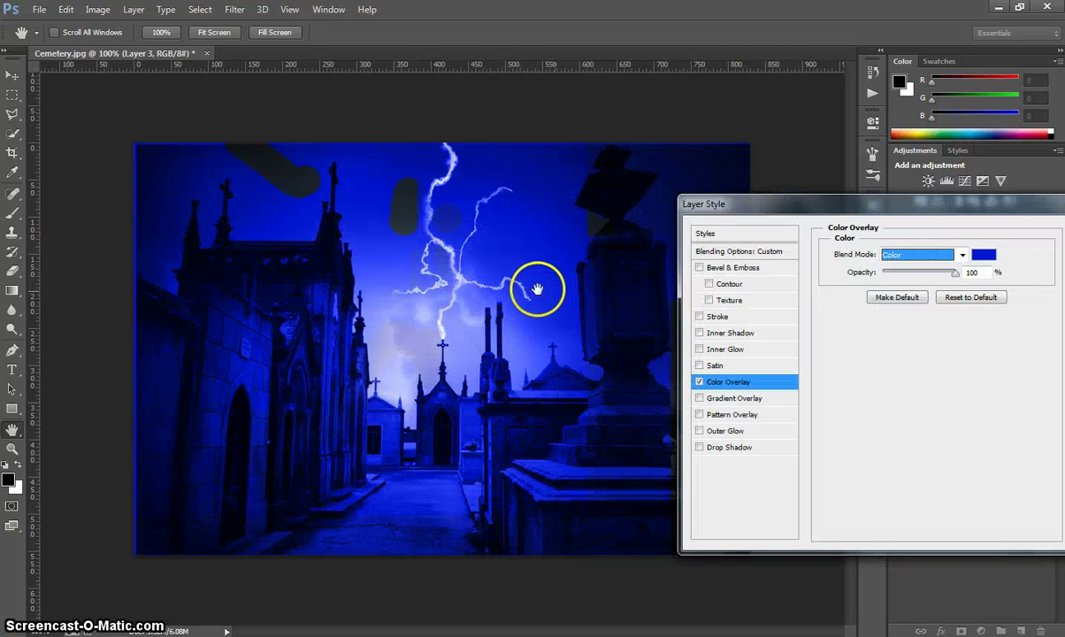
drag(819, 205, 681, 126)
- Enable Blend Interior Effects as Group in Layer 3's Blending Options so only the lightning is tinted
click(959, 154)
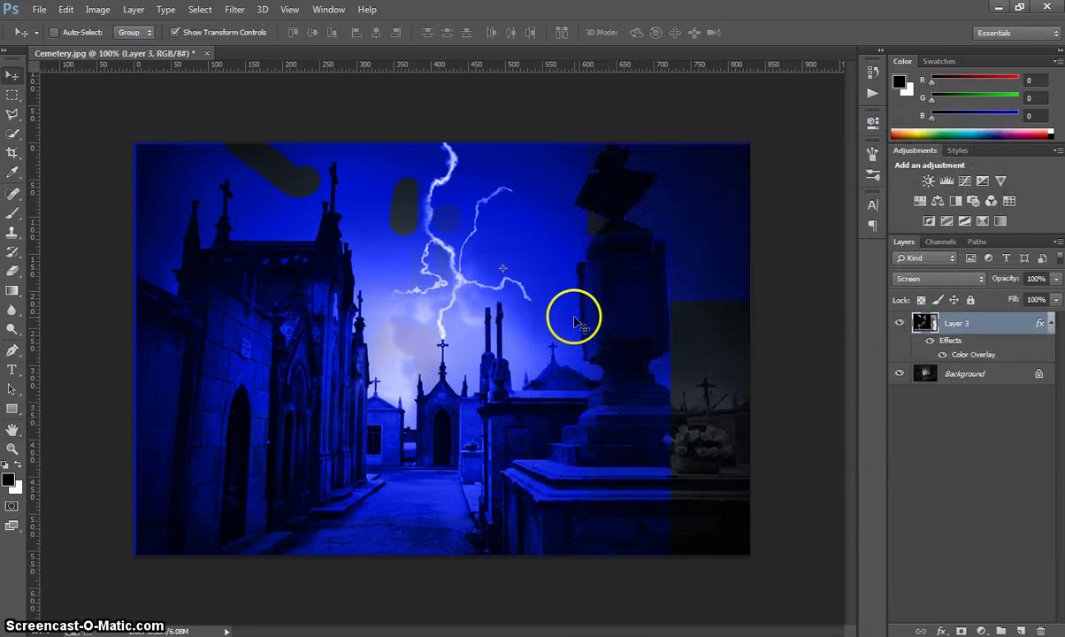
right_click(968, 327)
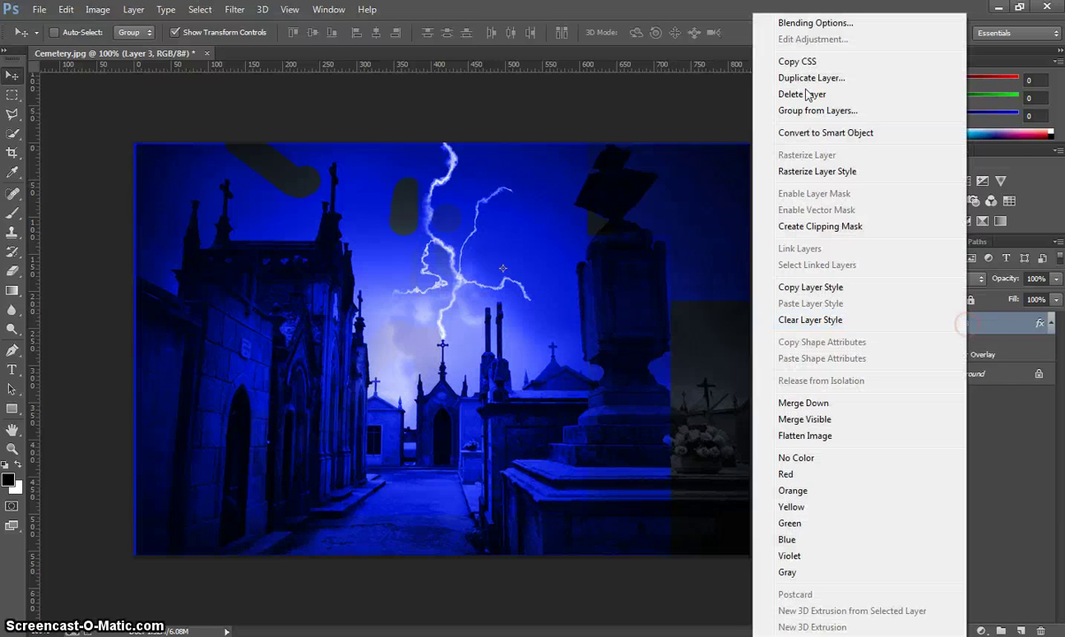
click(793, 19)
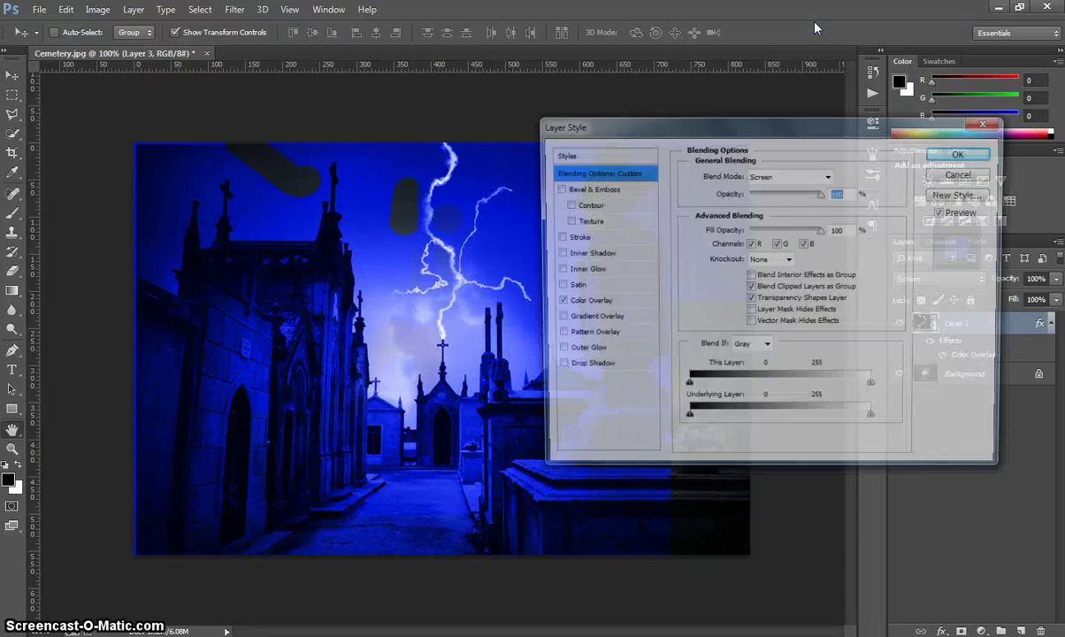
click(600, 177)
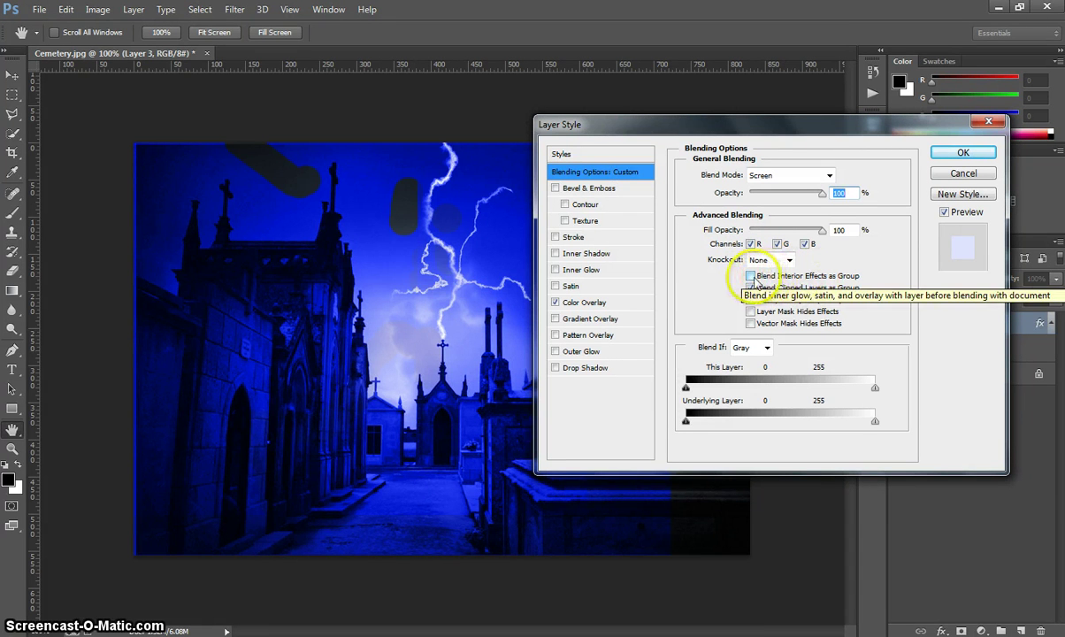
click(751, 276)
drag(672, 122, 796, 97)
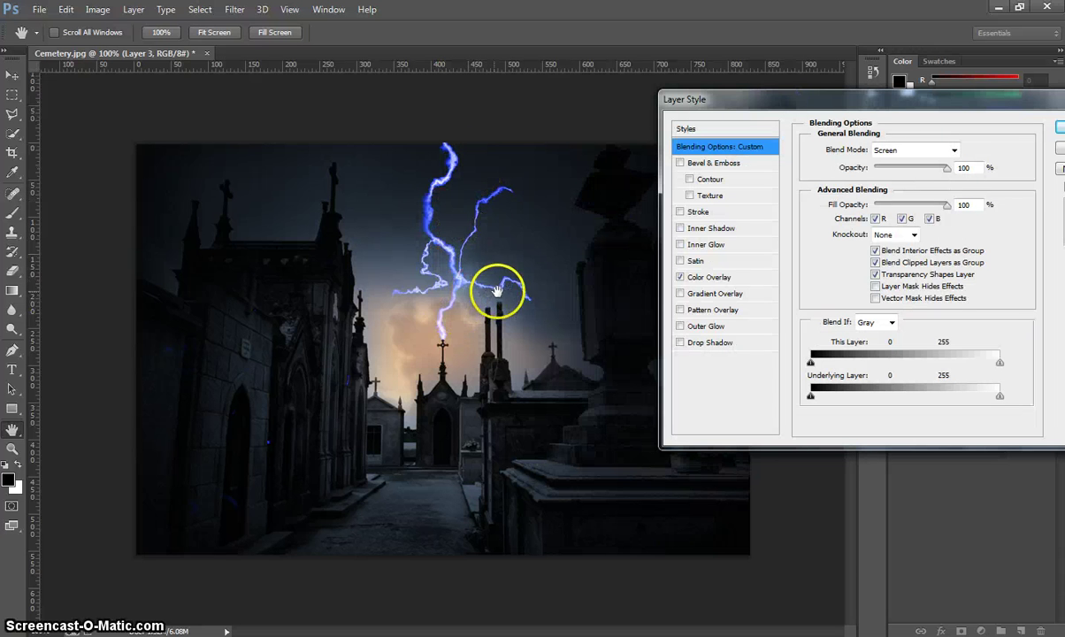
- Change the Color Overlay colour to purple (9104d2) and apply the layer style
click(713, 279)
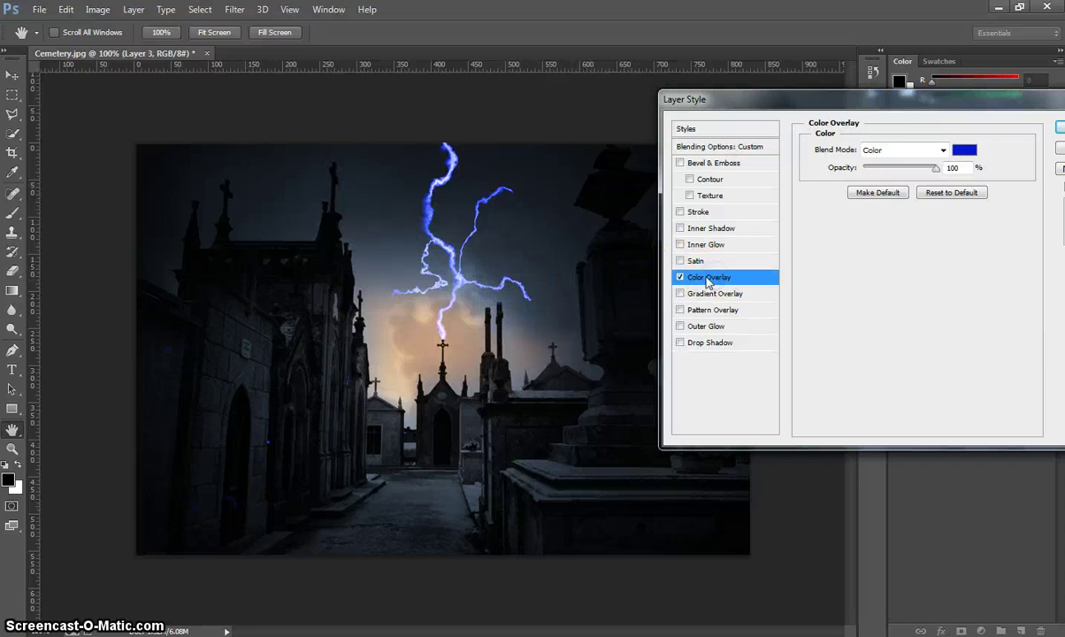
click(962, 152)
drag(611, 253, 595, 231)
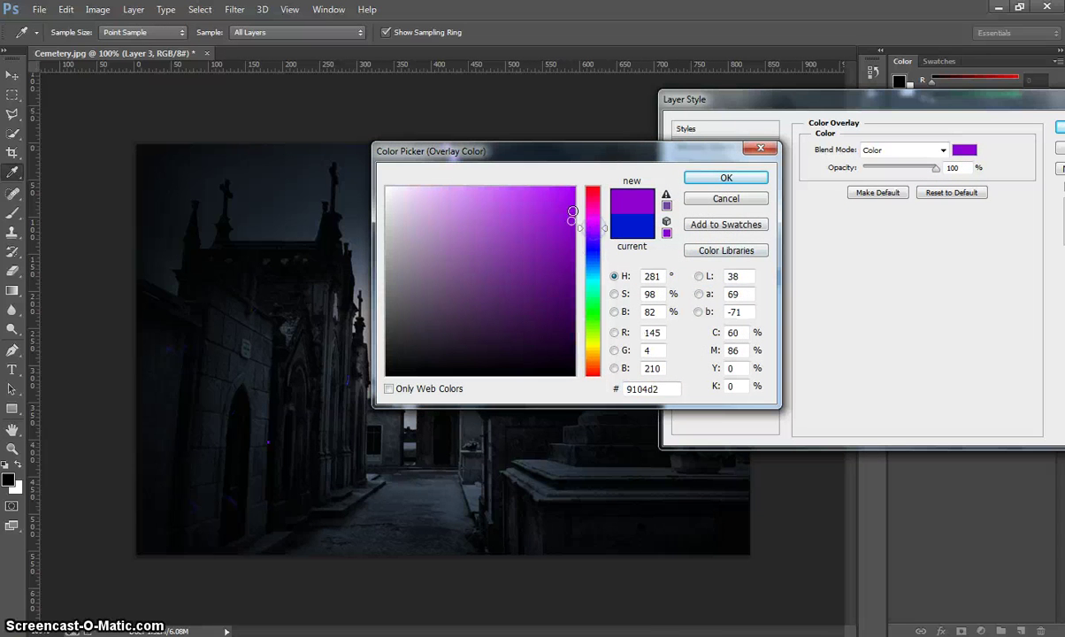
click(712, 178)
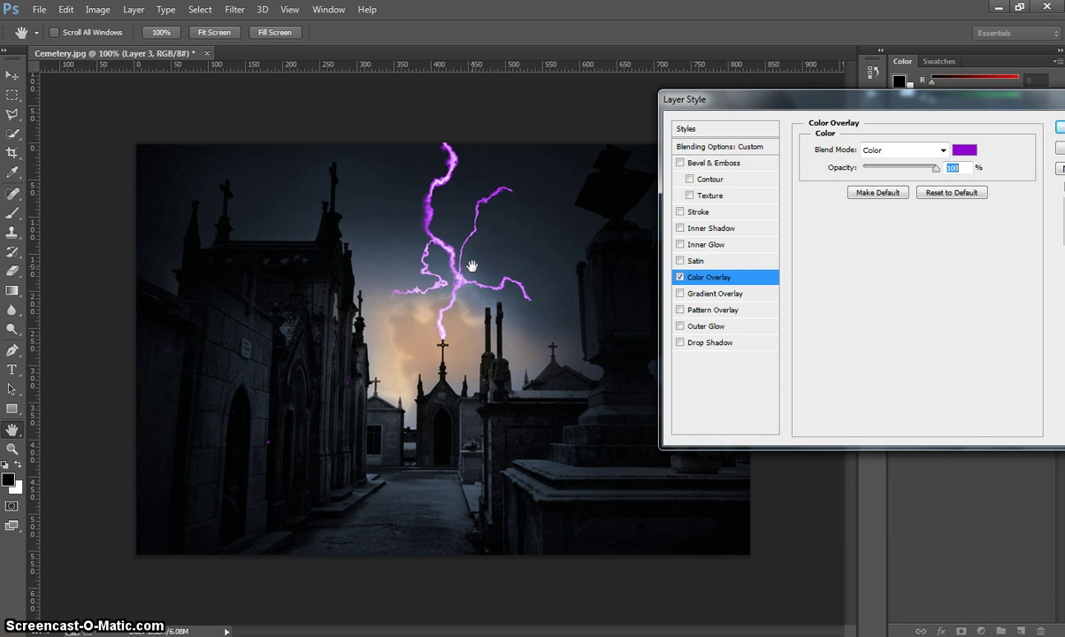
click(1060, 128)
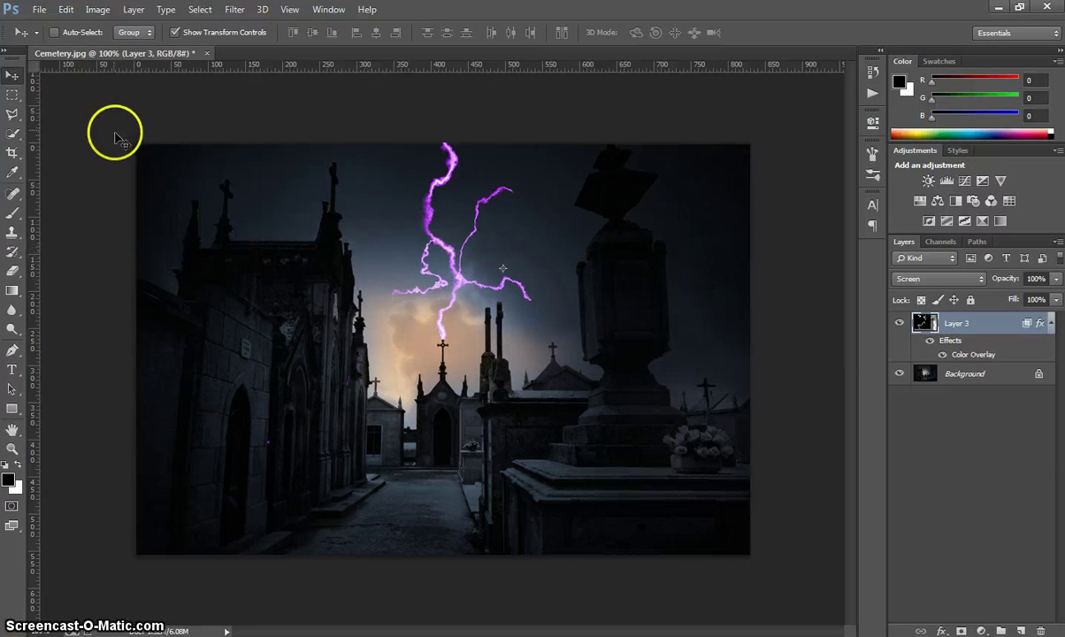
- Save for Web as JPEG at quality 80, replacing Cemetery.jpg
click(40, 9)
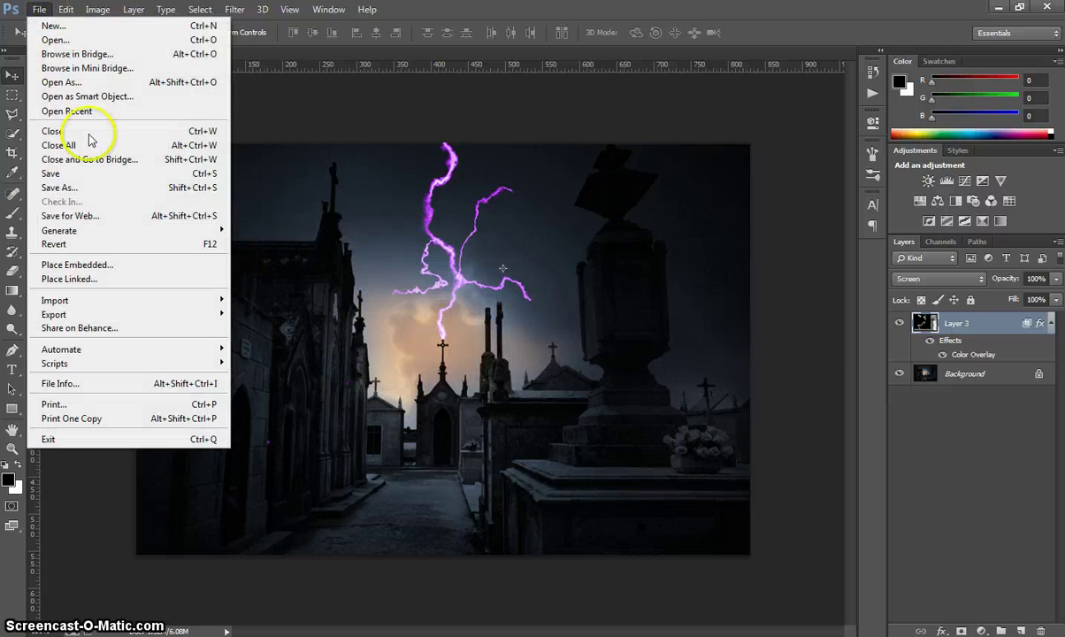
click(114, 215)
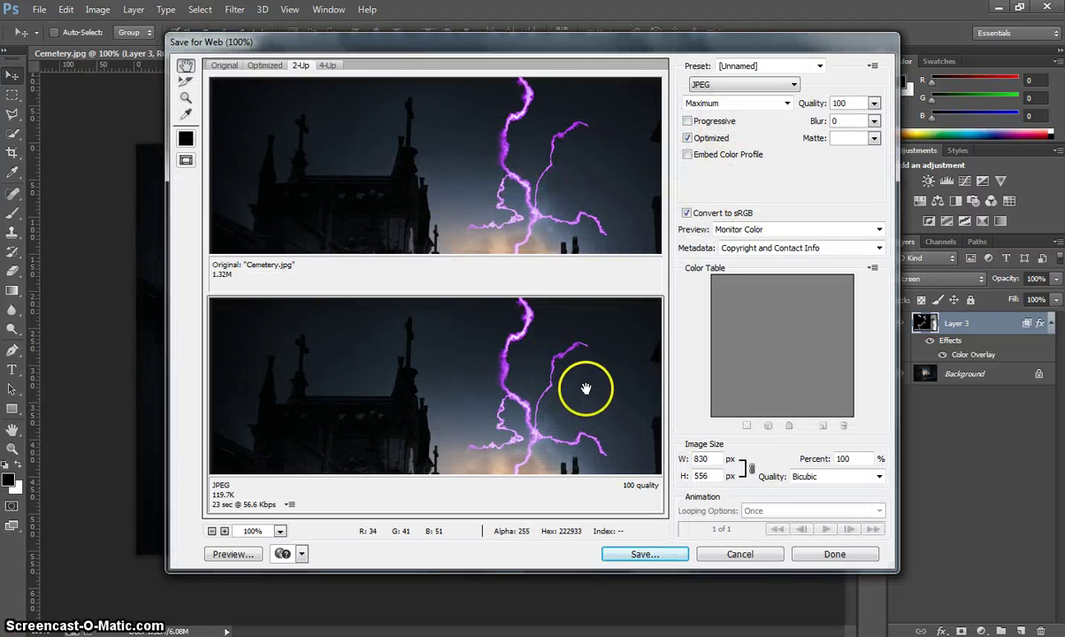
click(873, 105)
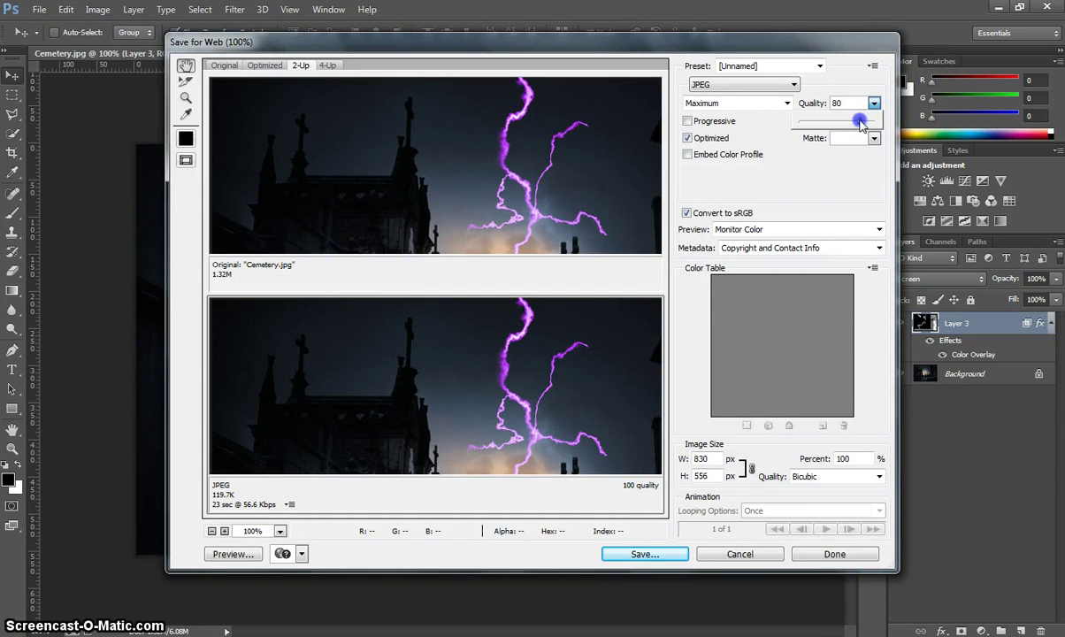
click(681, 354)
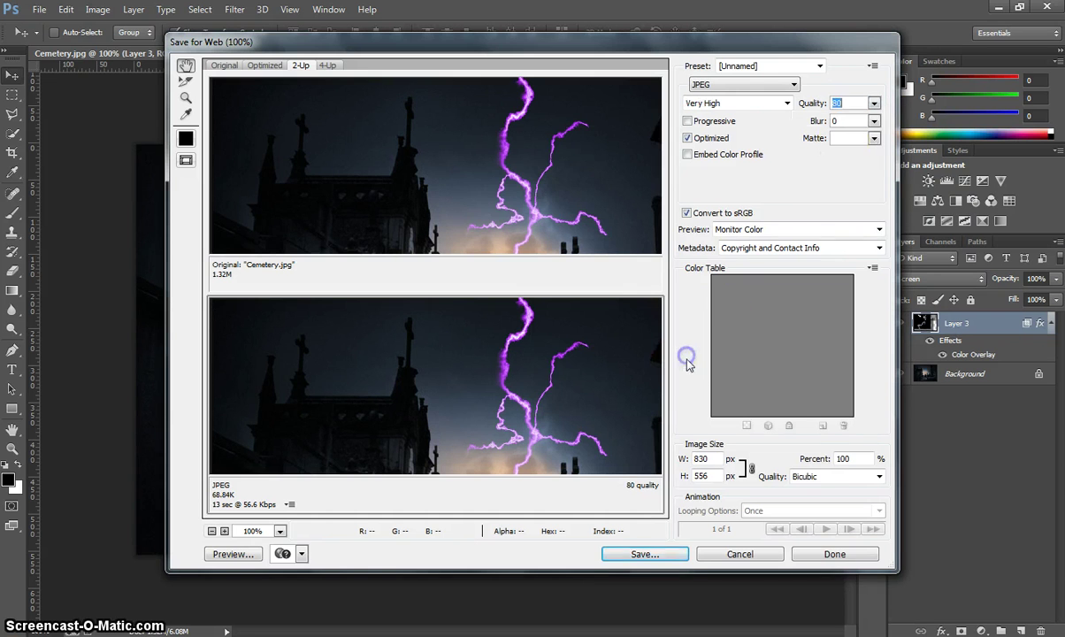
click(643, 554)
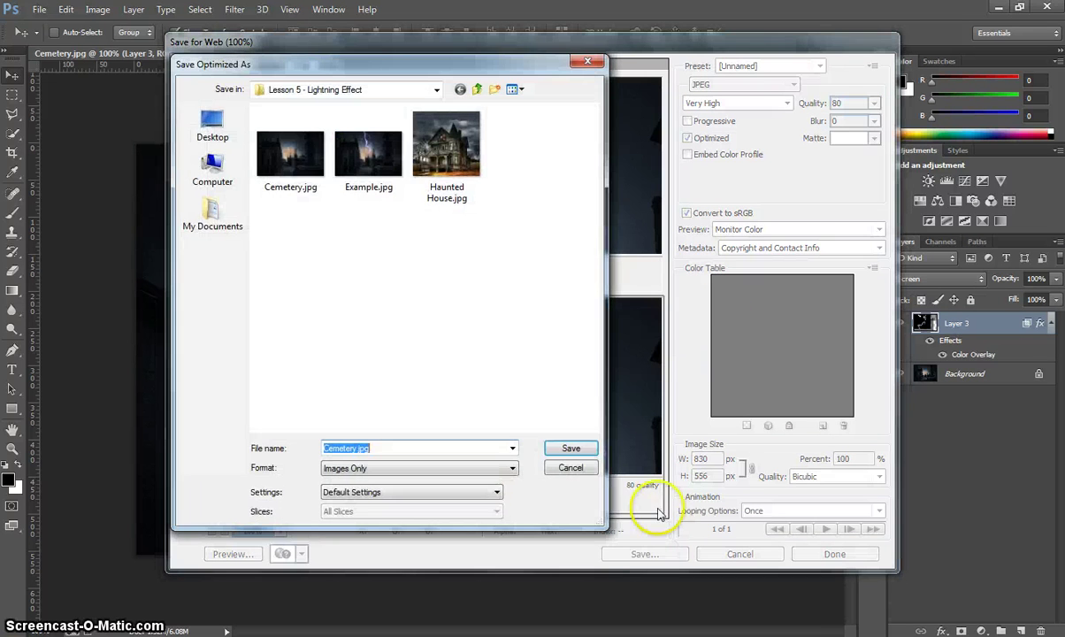
click(569, 448)
click(674, 335)
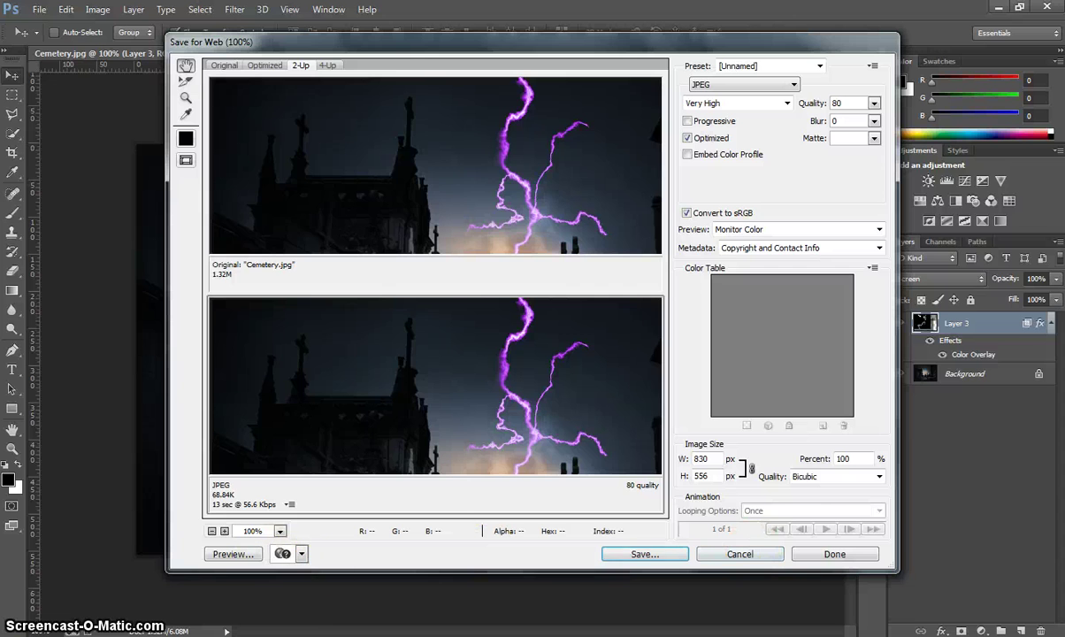